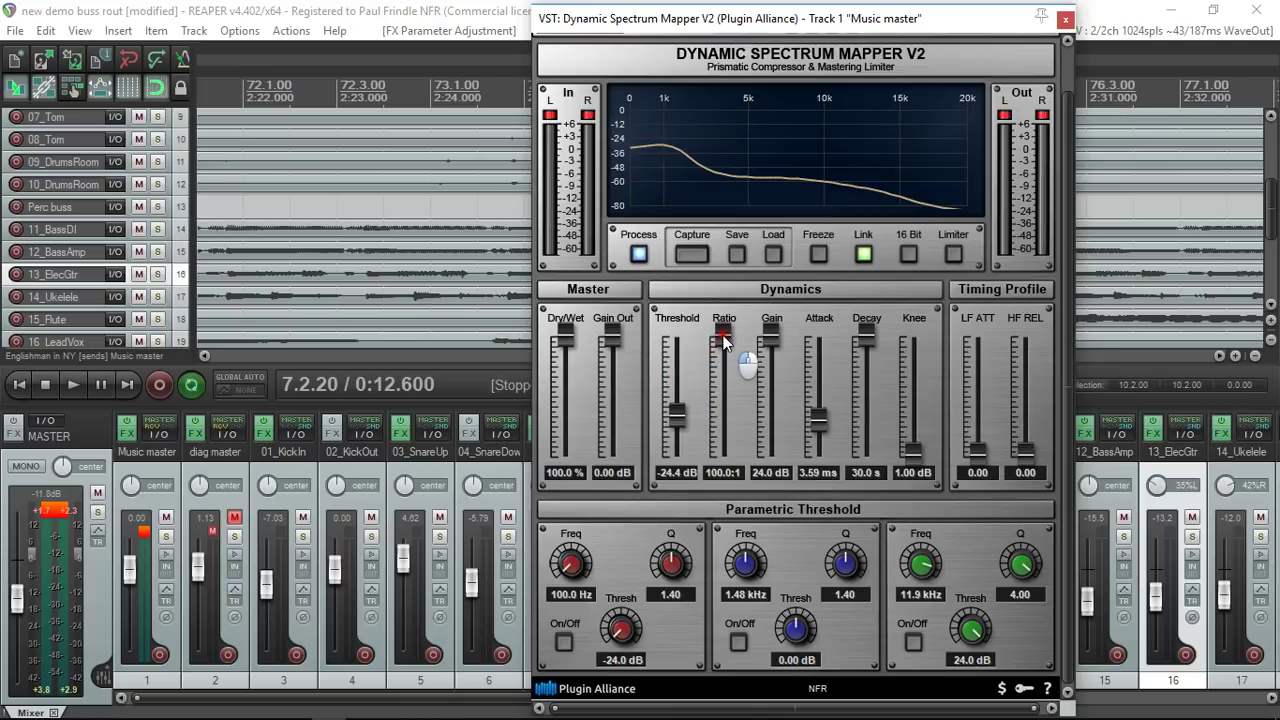
# - Lower the compression ratio to 2.85:1 and soften the knee to 14.4 dB
pyautogui.moveTo(724, 340); pyautogui.dragTo(772, 342)
pyautogui.click(912, 427)
pyautogui.moveTo(912, 461); pyautogui.dragTo(923, 488)
# - Play the mix, lower the Music master to -8.10 dB, nudge the threshold, and start capturing
pyautogui.press('space')
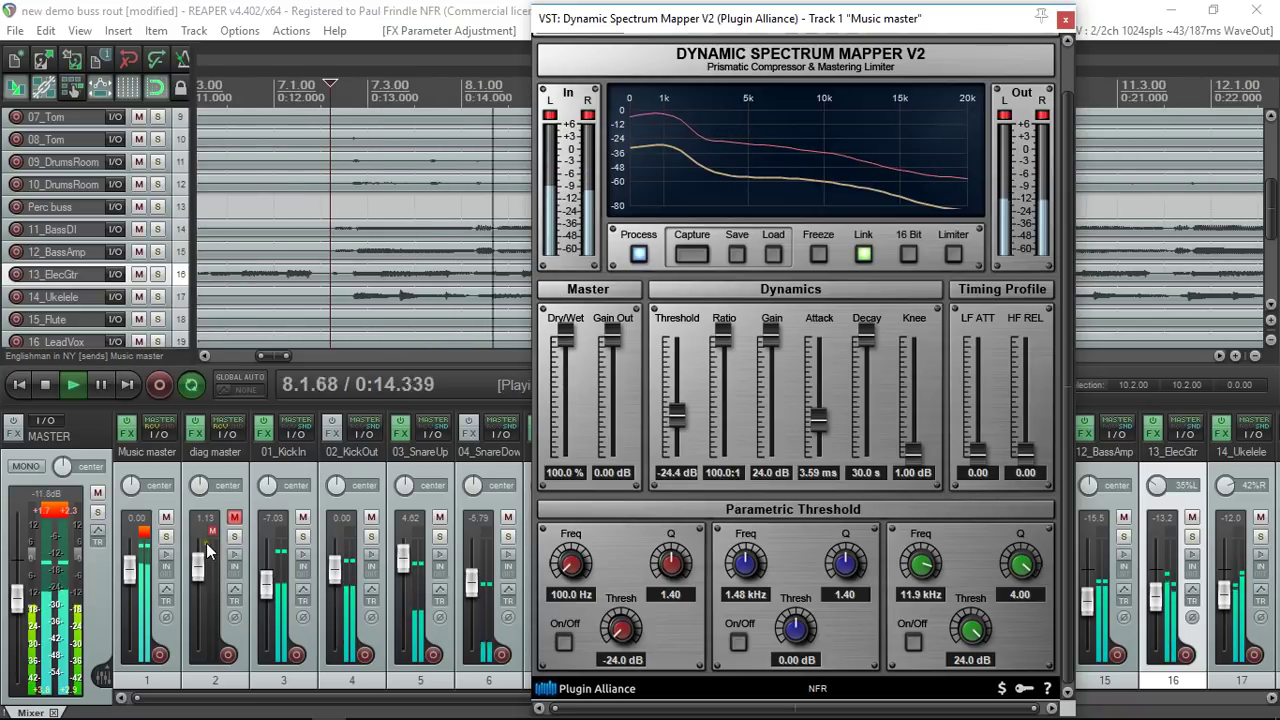
pyautogui.moveTo(130, 567); pyautogui.dragTo(133, 592)
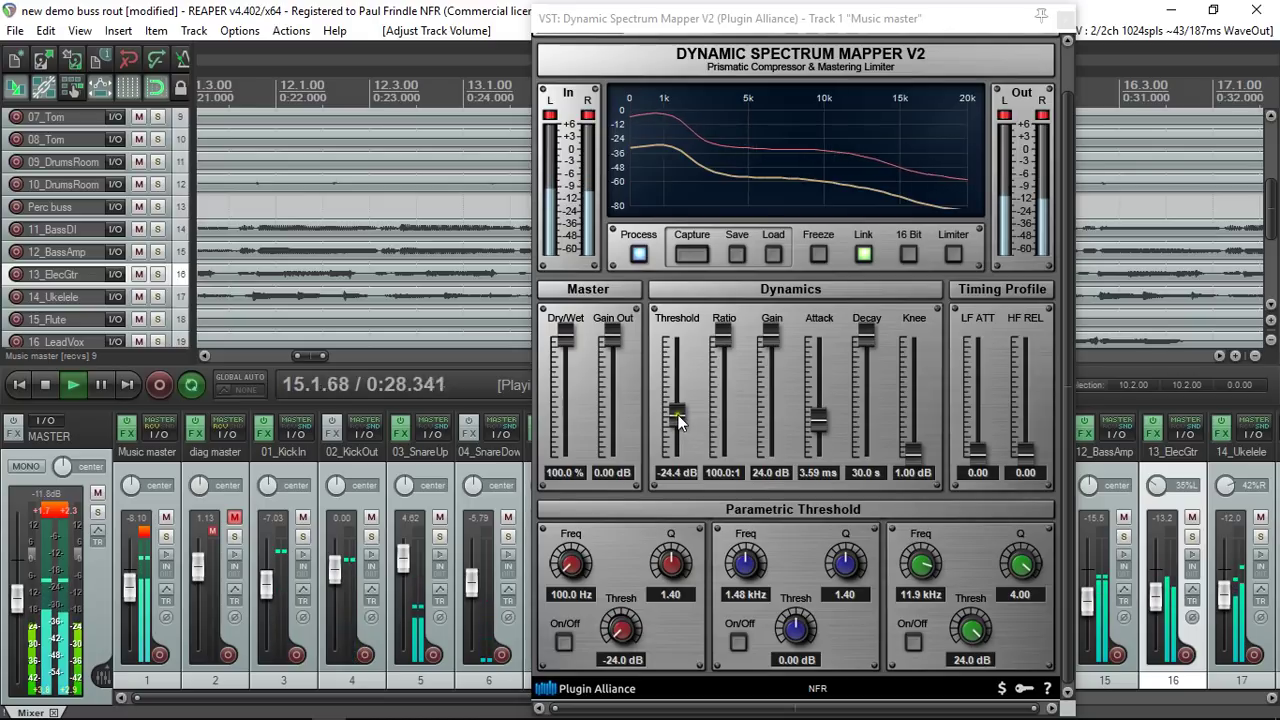
pyautogui.moveTo(678, 420); pyautogui.dragTo(678, 420)
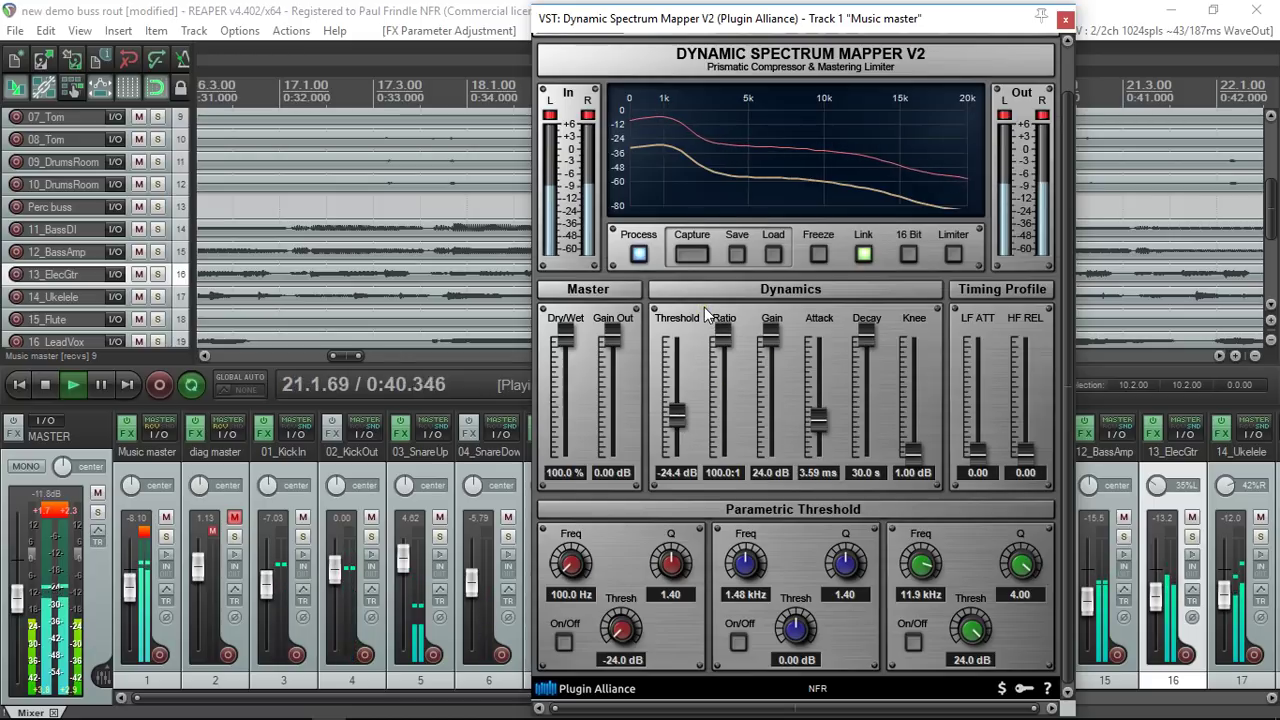
pyautogui.click(689, 252)
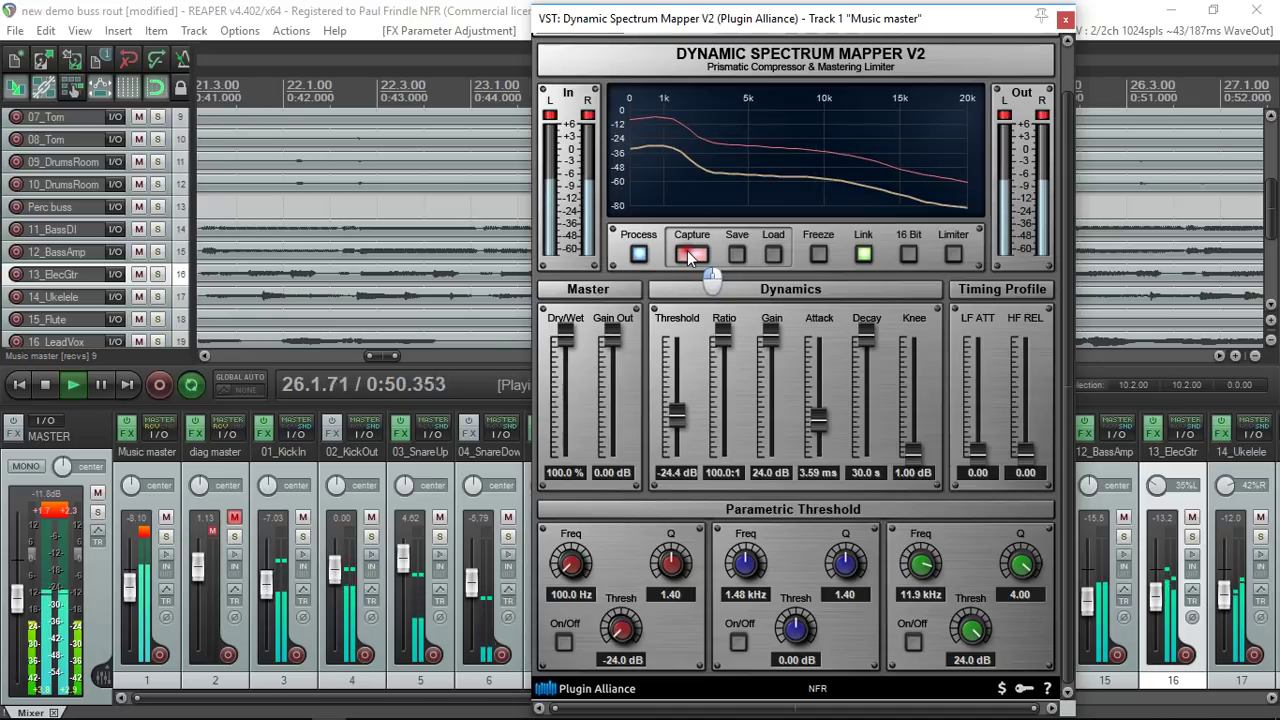
# - Stop the spectrum capture and leave the Threshold slider at -24.4 dB
pyautogui.click(687, 250)
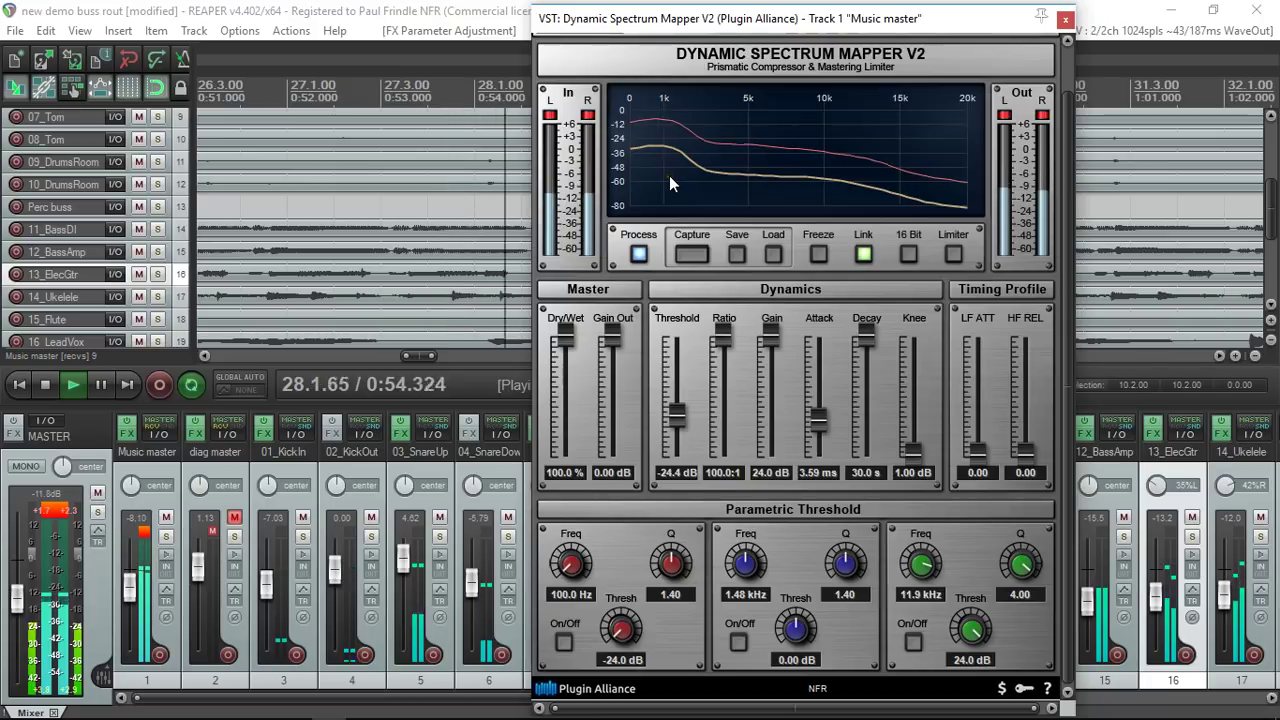
pyautogui.click(679, 410)
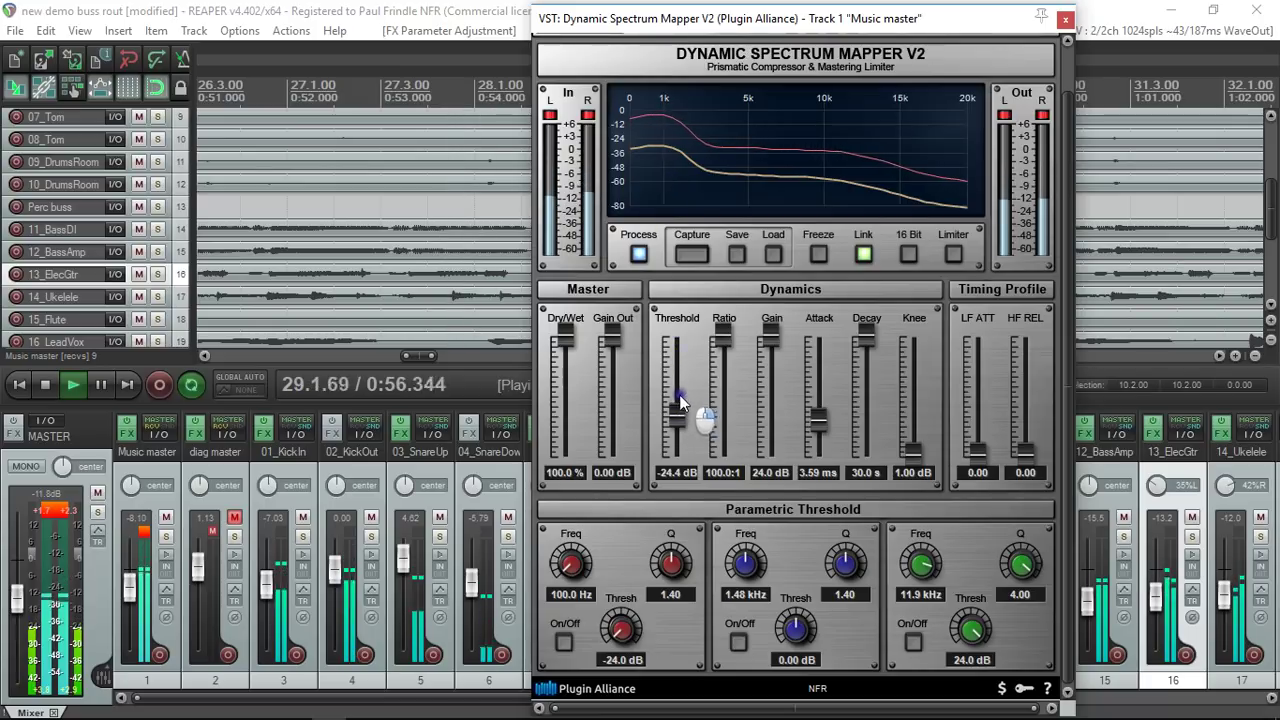
pyautogui.moveTo(679, 398)
pyautogui.mouseDown()
pyautogui.moveTo(674, 381)
pyautogui.moveTo(679, 422)
pyautogui.mouseUp()
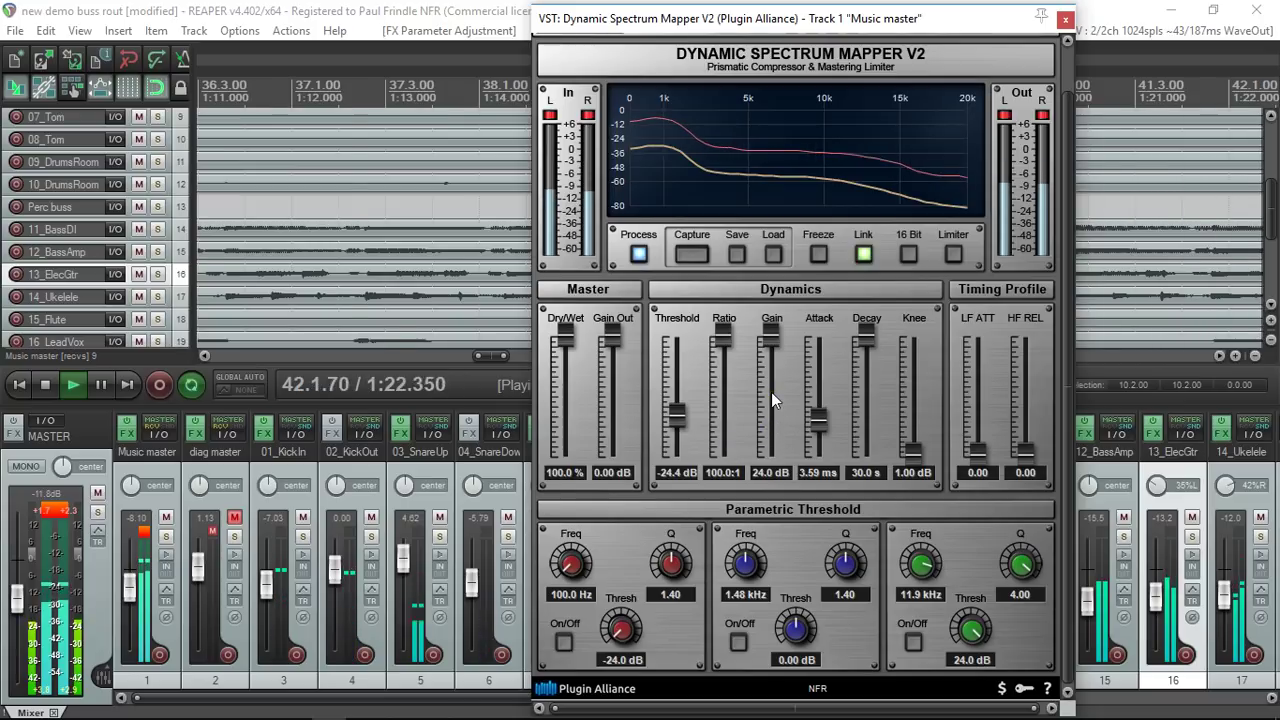
# - Toggle Process off and on to compare, and reset the Music master fader to 0.00 dB
pyautogui.click(640, 252)
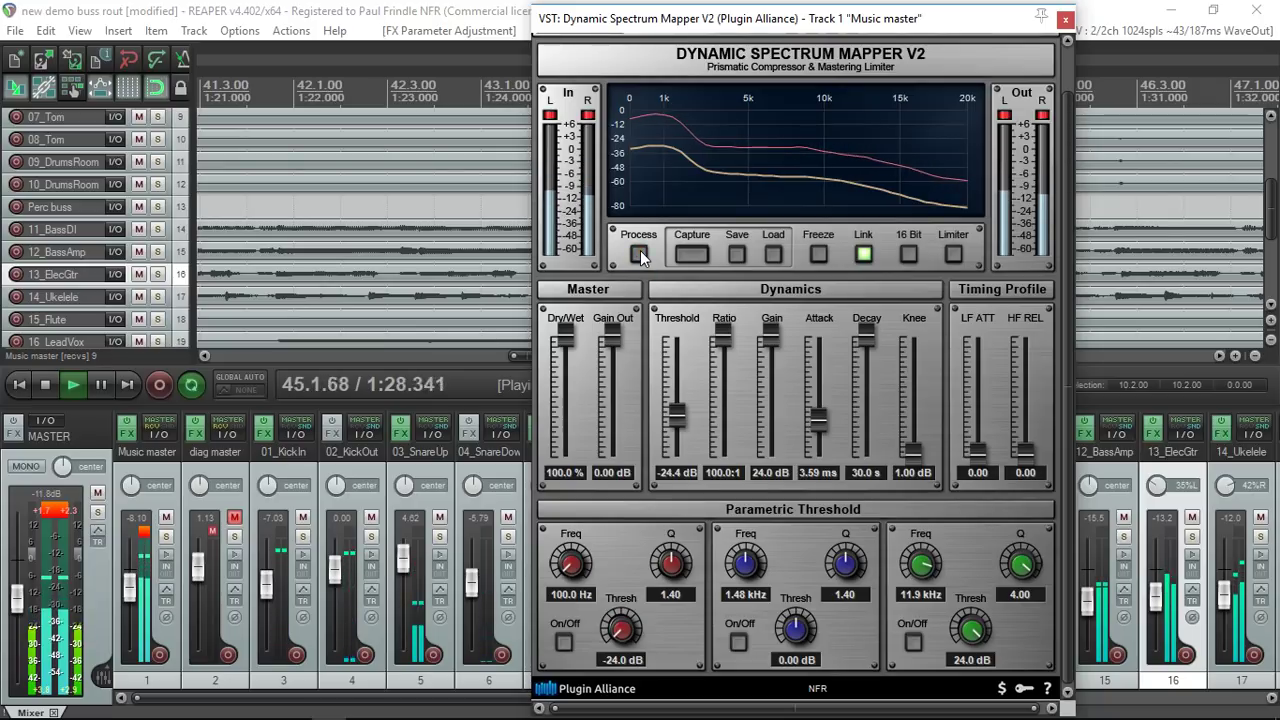
pyautogui.click(640, 252)
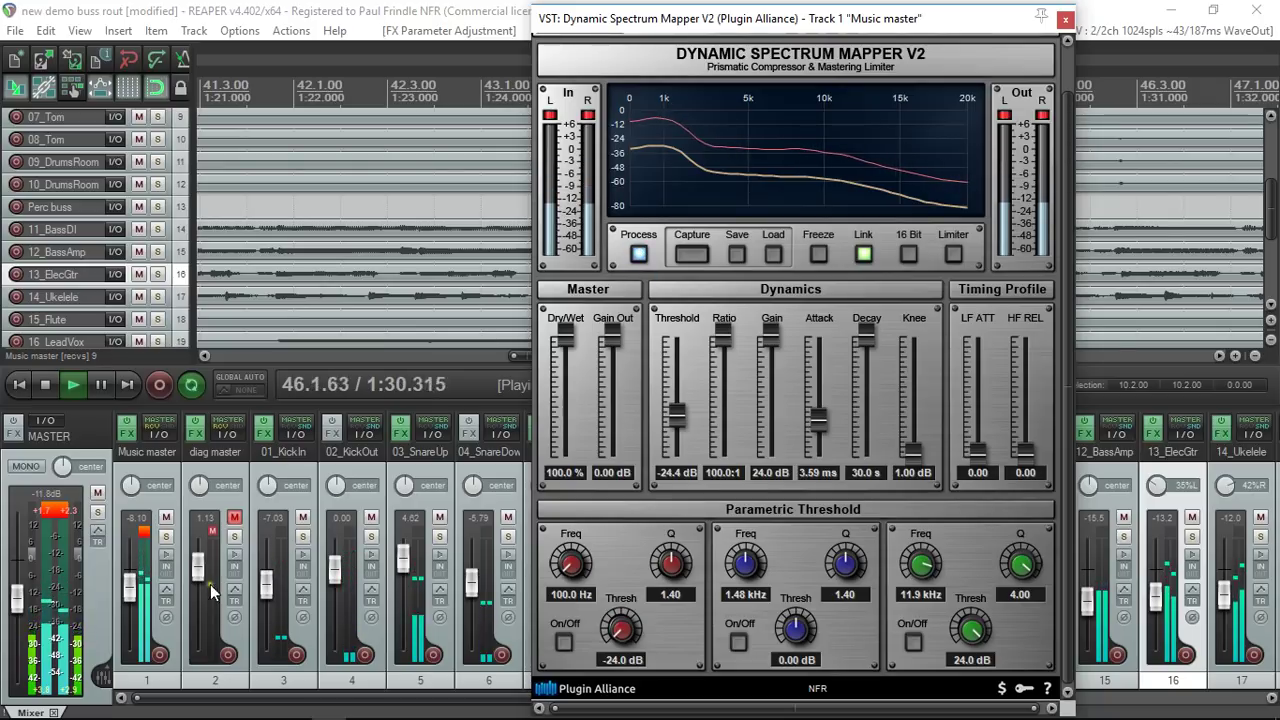
pyautogui.doubleClick(129, 587)
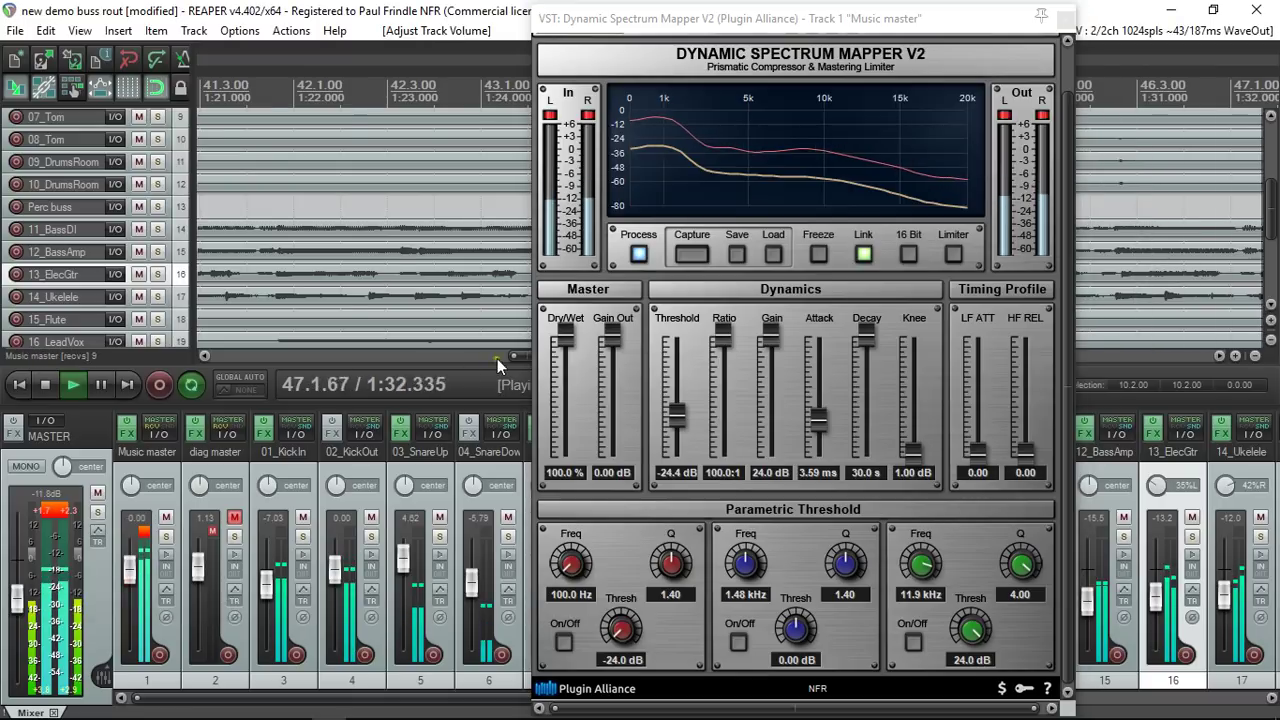
pyautogui.click(641, 256)
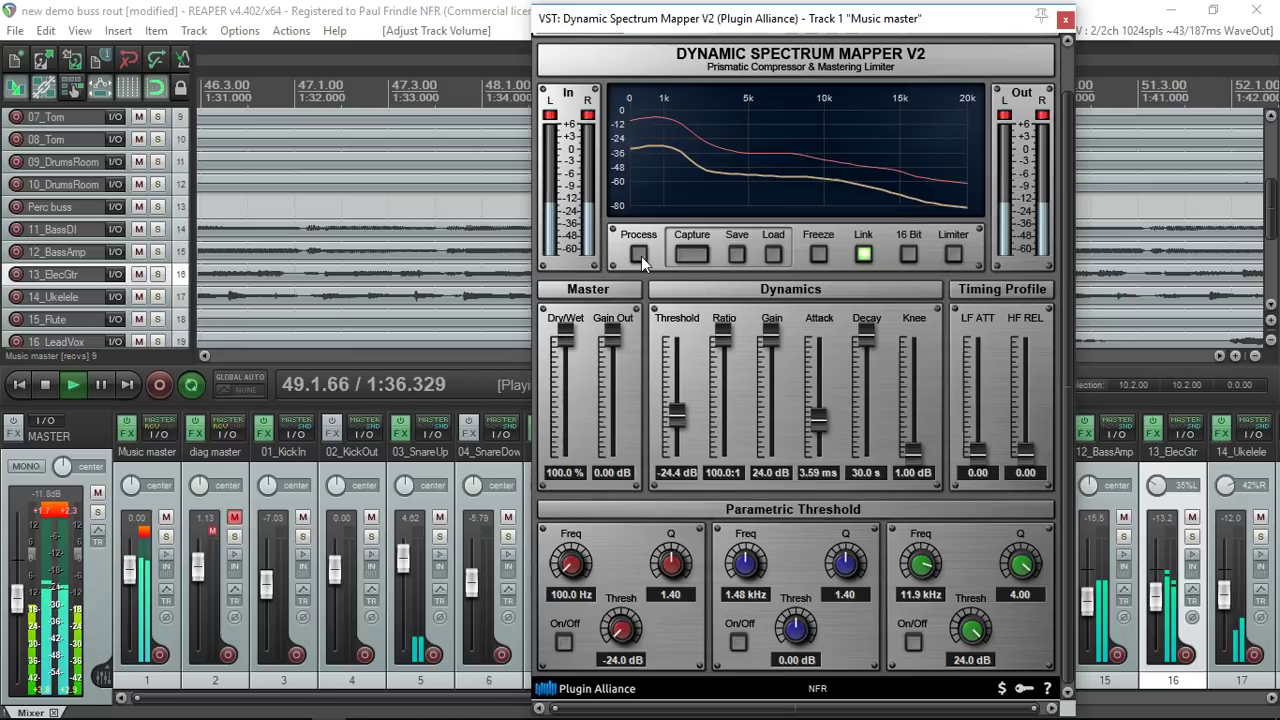
pyautogui.click(641, 256)
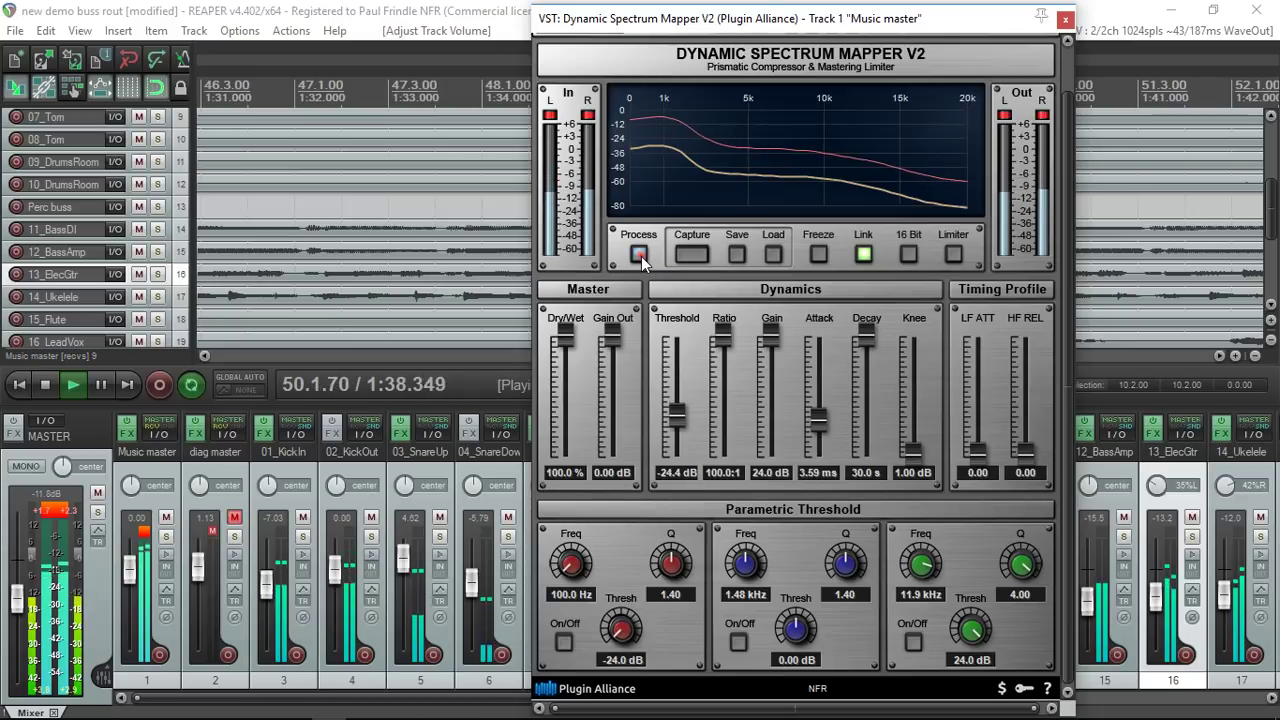
pyautogui.click(641, 256)
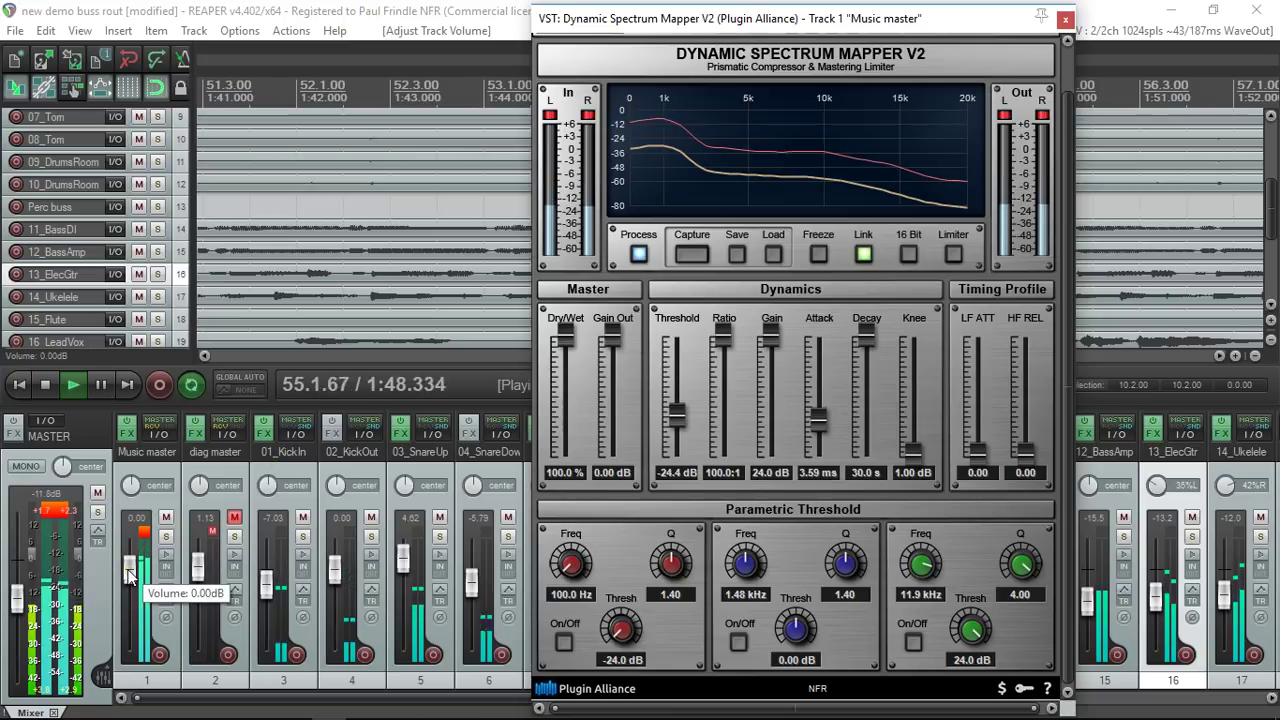
# - Select 04_SnareDown, lower the Music master to -4.62 dB, and enable the 11.9 kHz threshold band
pyautogui.click(478, 559)
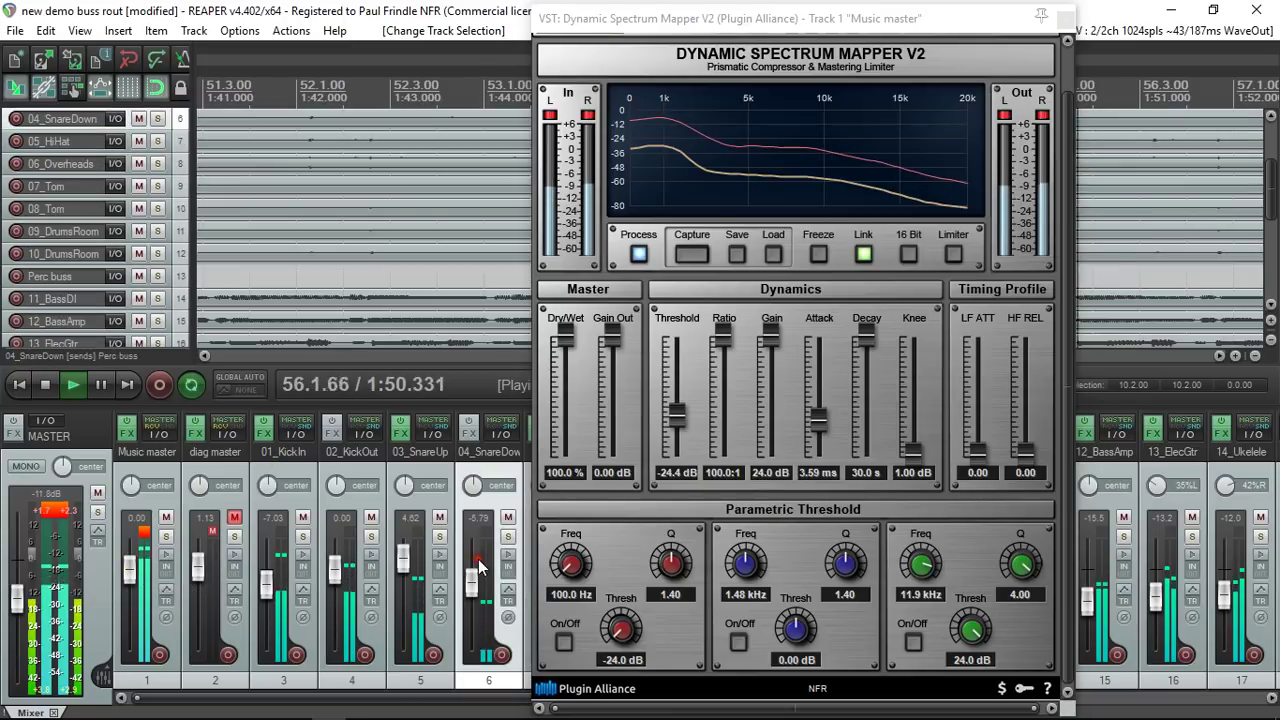
pyautogui.moveTo(132, 575); pyautogui.dragTo(131, 589)
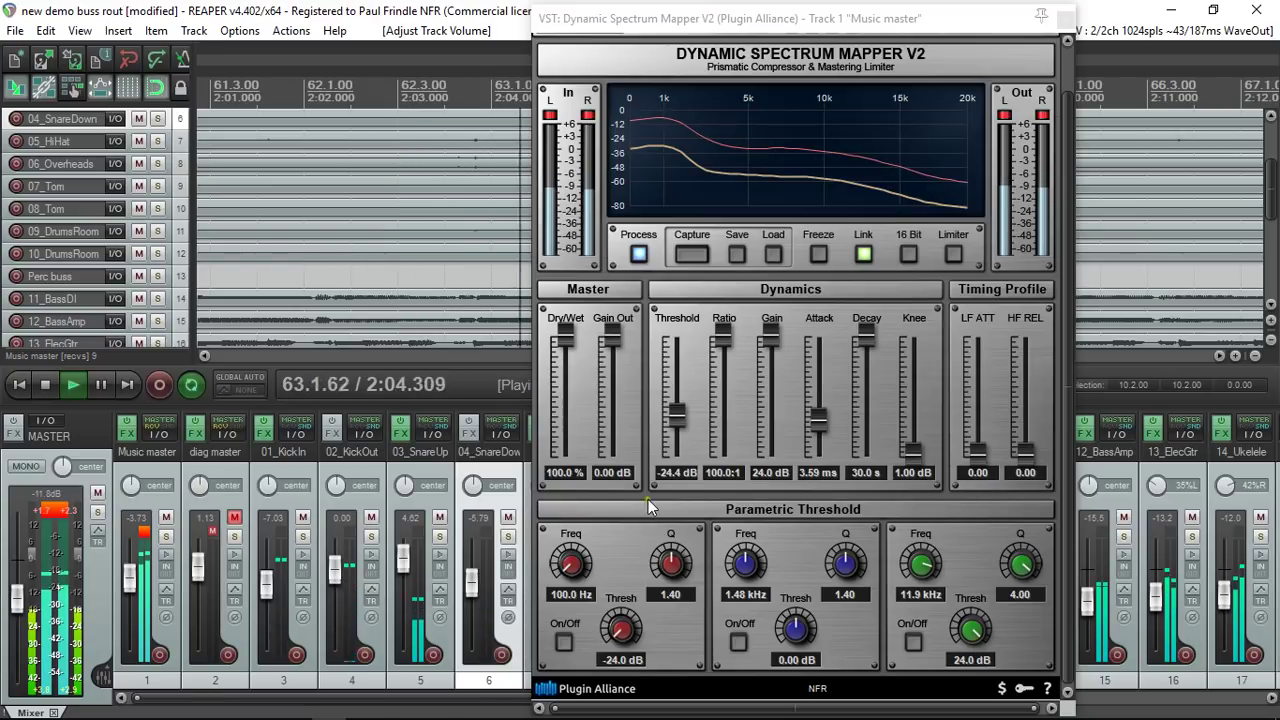
pyautogui.moveTo(128, 584); pyautogui.dragTo(128, 588)
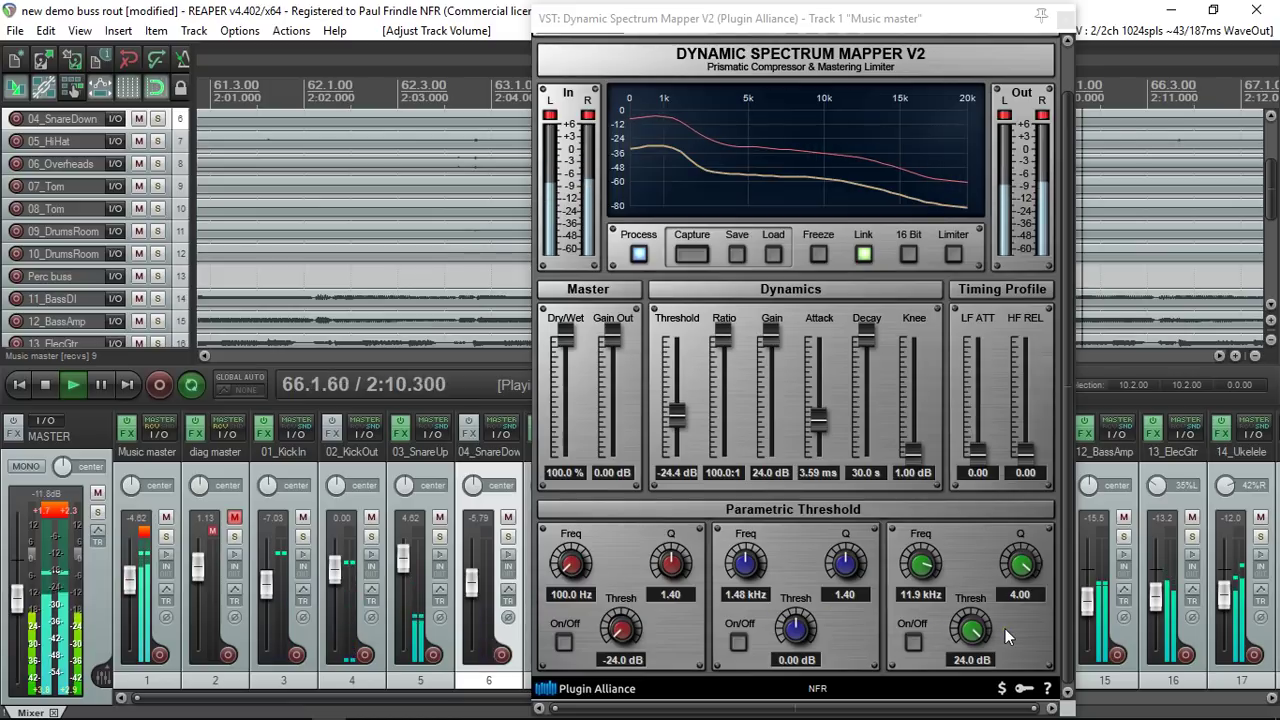
pyautogui.click(912, 642)
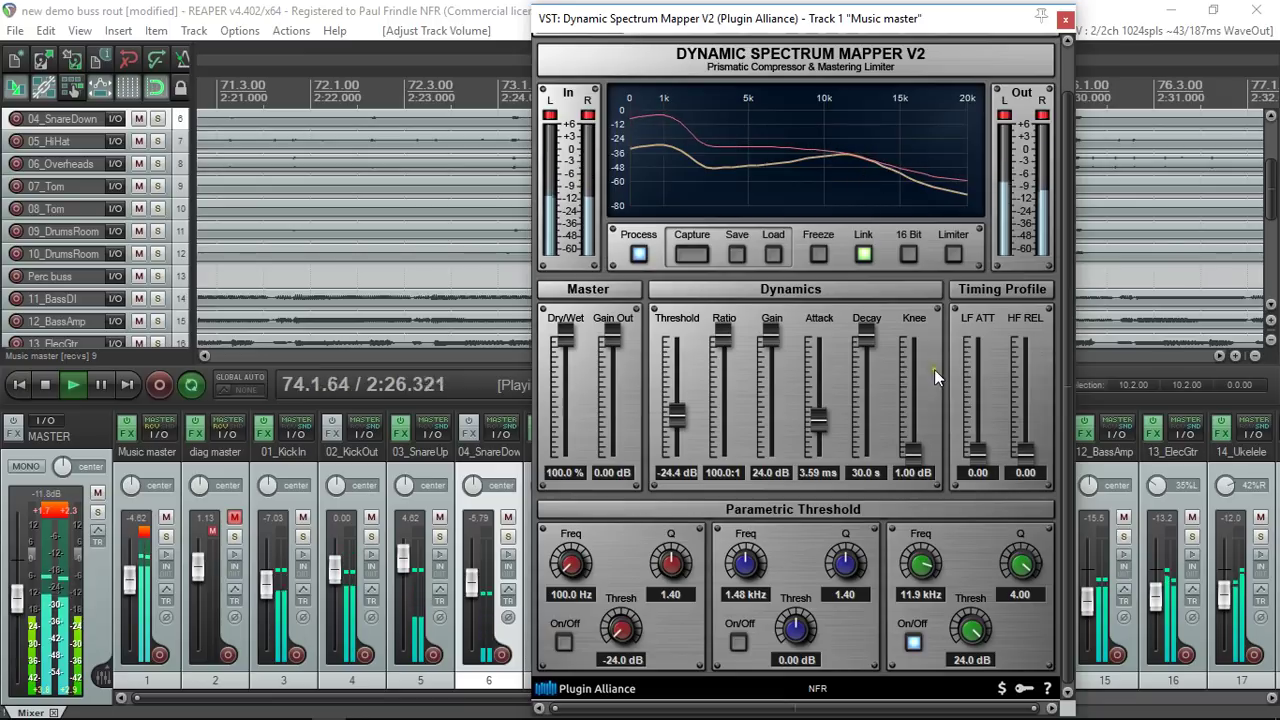
# - Adjust the 11.9 kHz band's threshold, leaving it at 9.47 dB
pyautogui.click(972, 638)
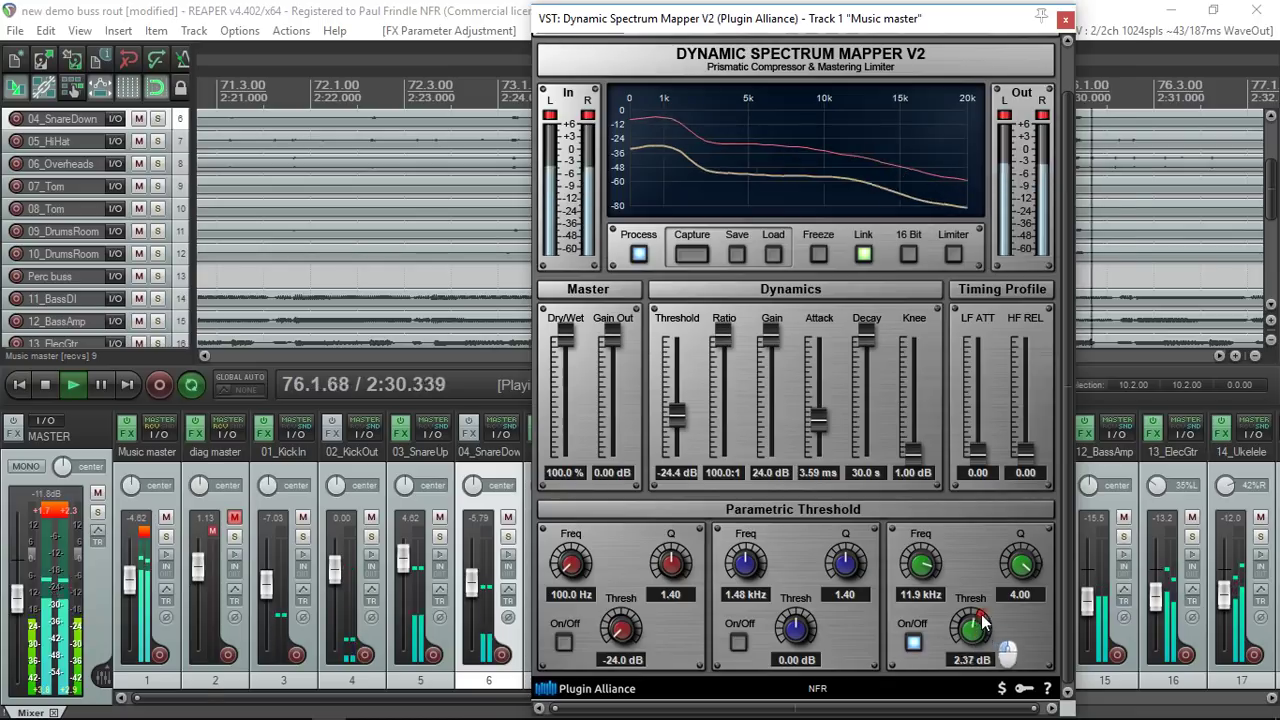
pyautogui.moveTo(972, 632); pyautogui.dragTo(985, 655)
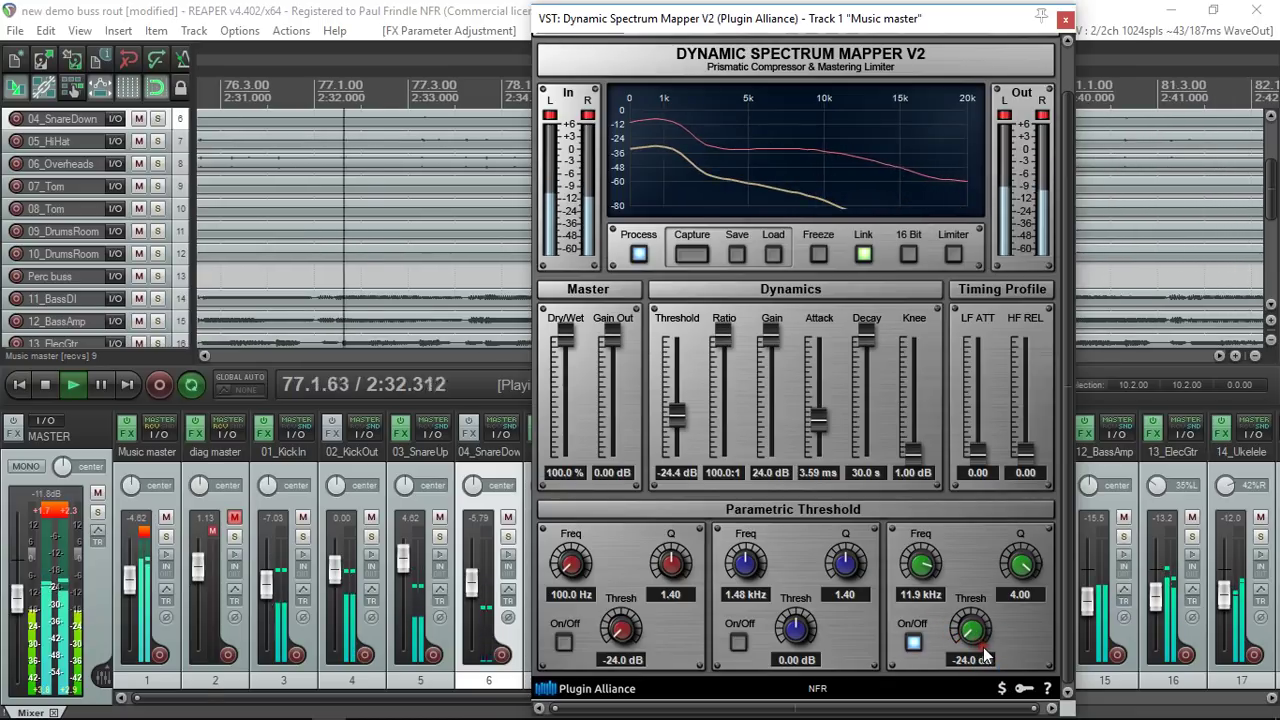
pyautogui.moveTo(962, 636); pyautogui.dragTo(995, 660)
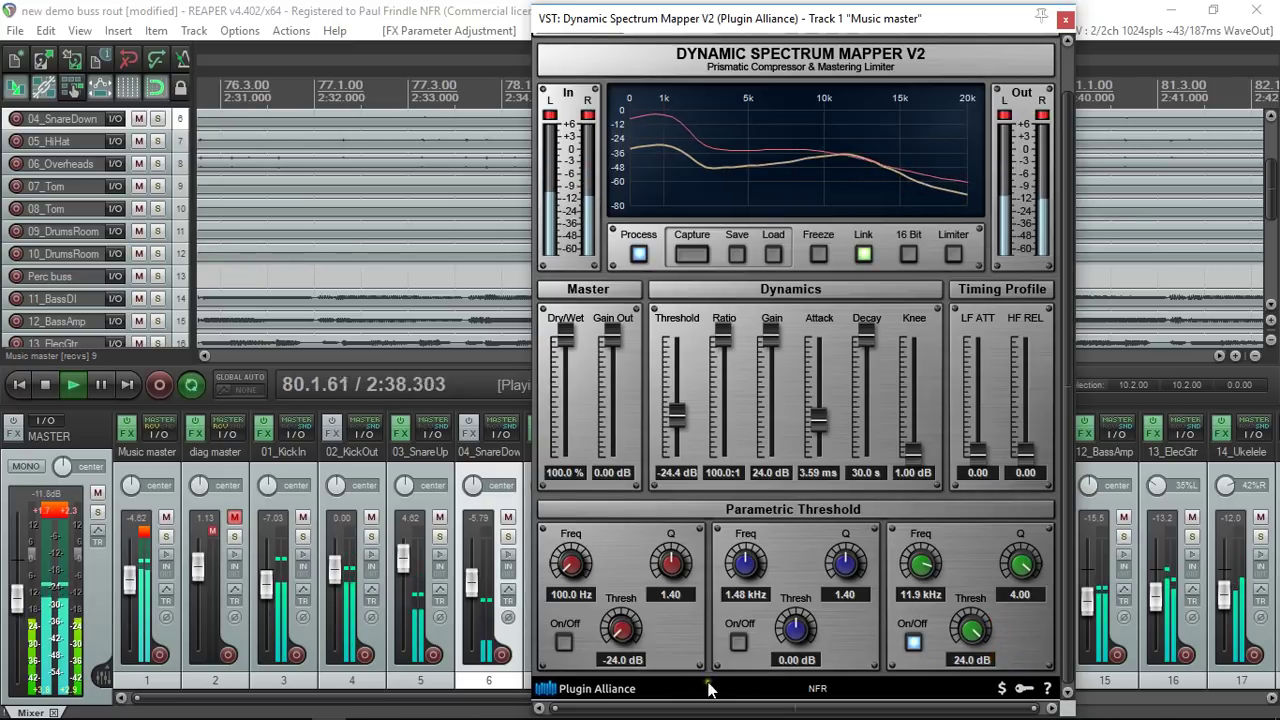
# - Enable the 100 Hz band, set its Q to 2.81, then switch both bands off
pyautogui.click(563, 642)
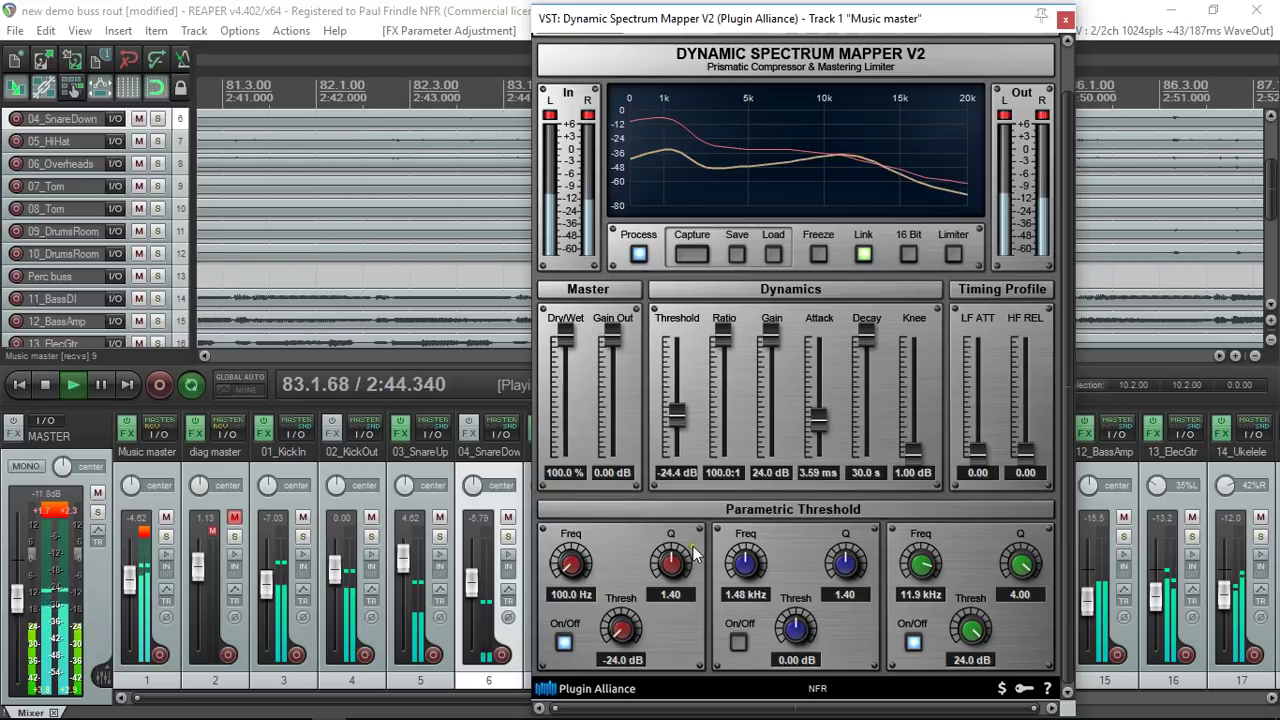
pyautogui.scroll(5, 680, 563)
pyautogui.scroll(1, 686, 562)
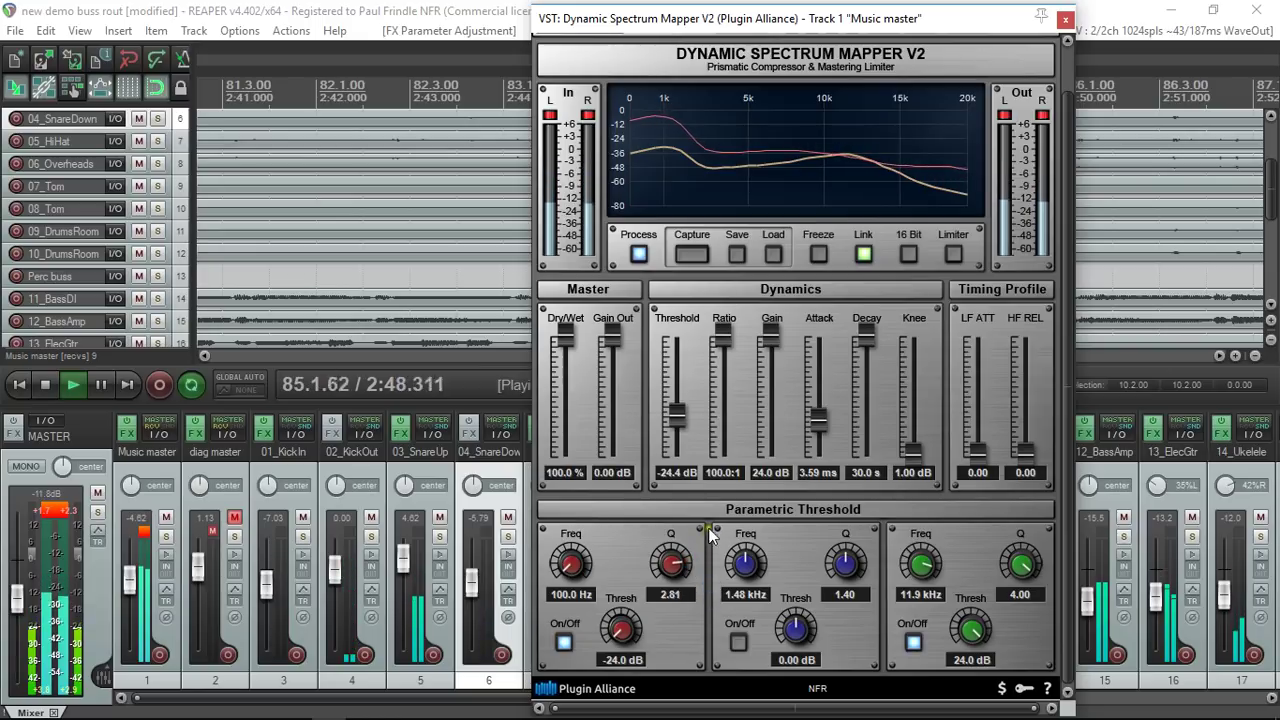
pyautogui.click(563, 642)
pyautogui.click(914, 642)
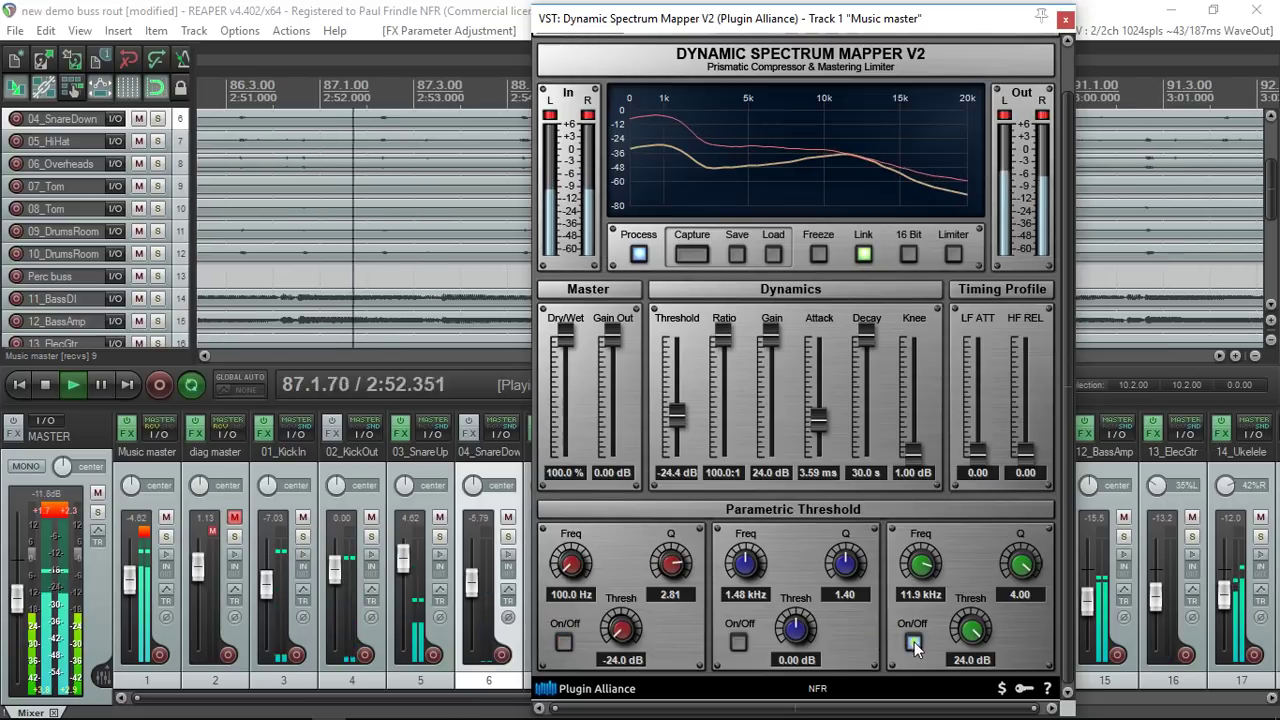
pyautogui.click(913, 641)
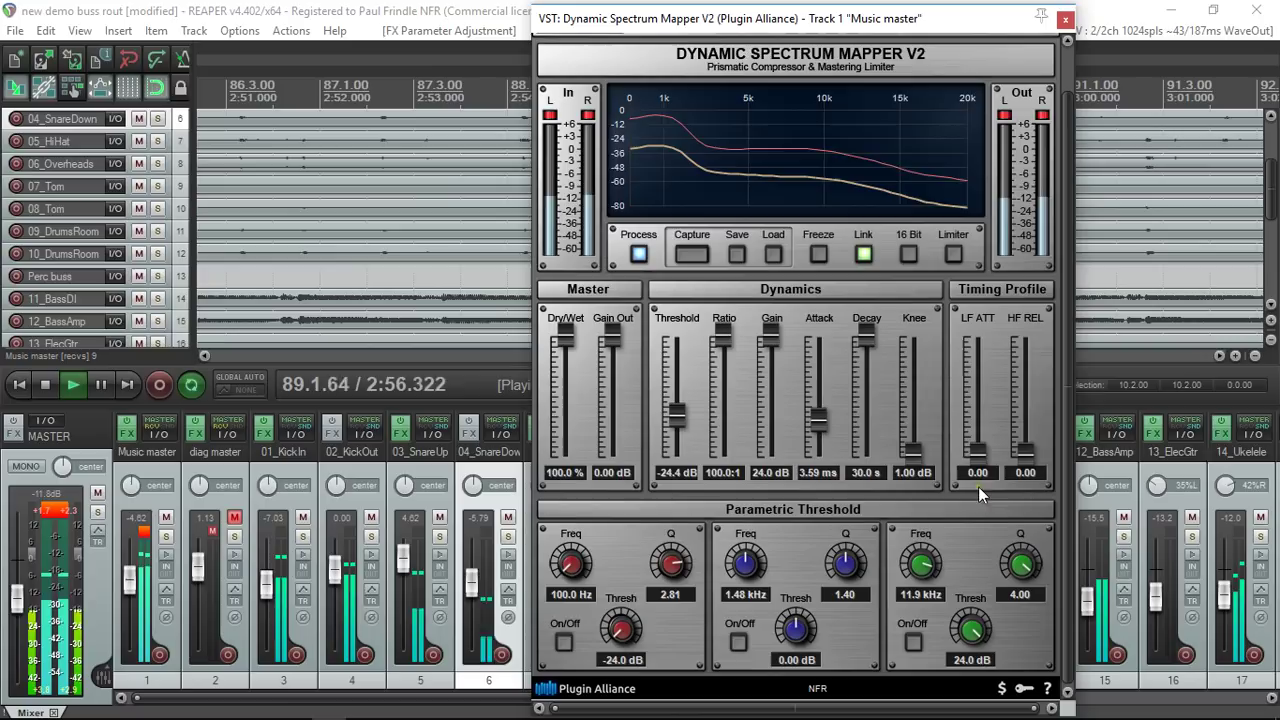
# - Toggle Link off and on, try the limiter, and raise the threshold to -11.4 dB
pyautogui.click(858, 256)
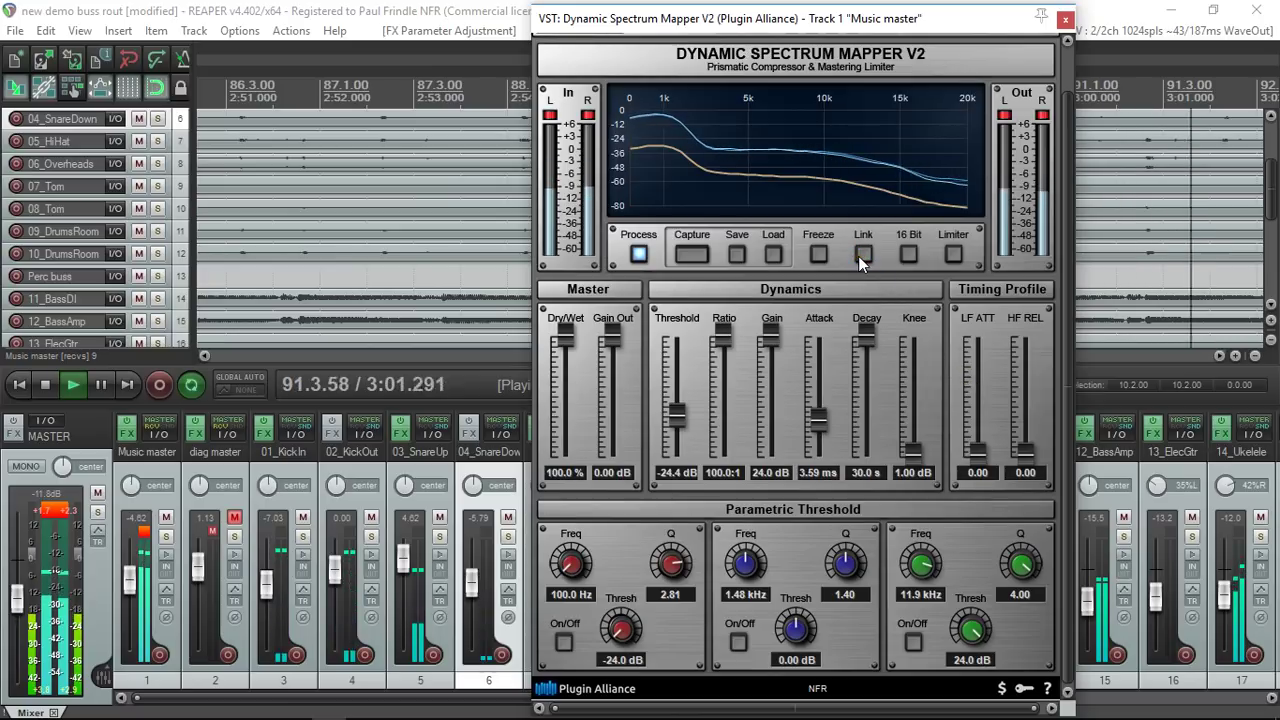
pyautogui.click(858, 256)
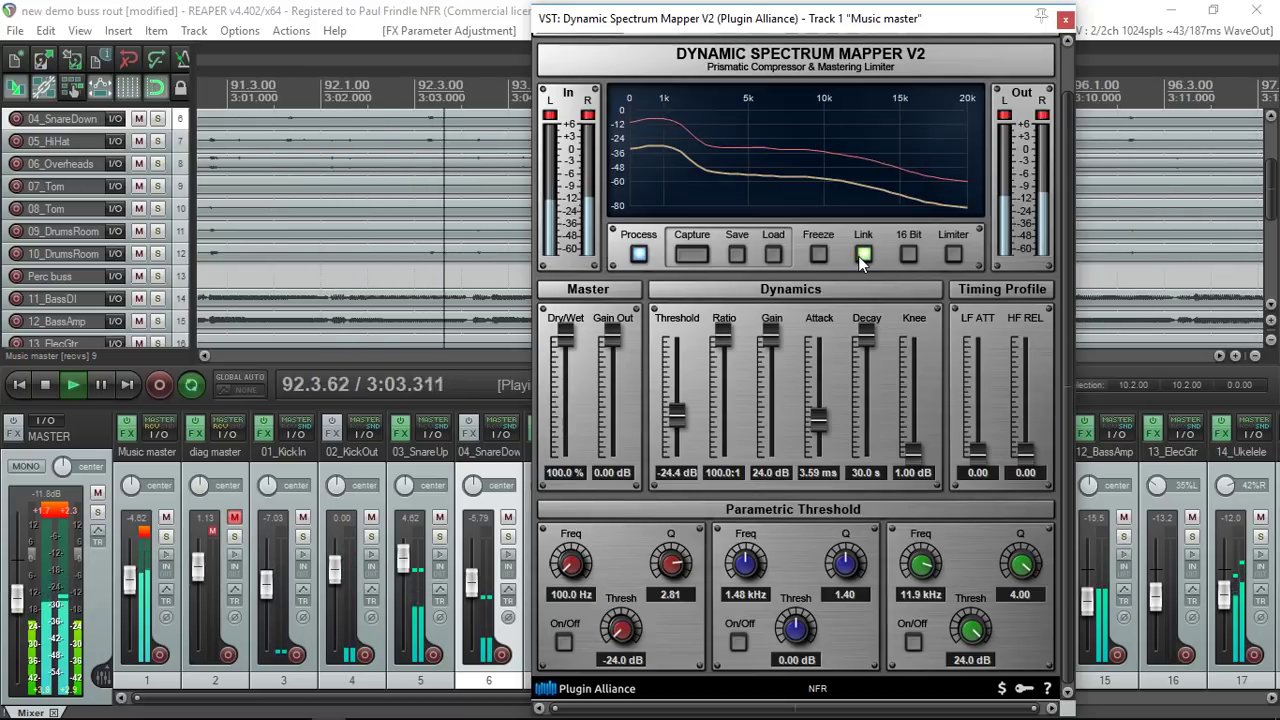
pyautogui.click(953, 255)
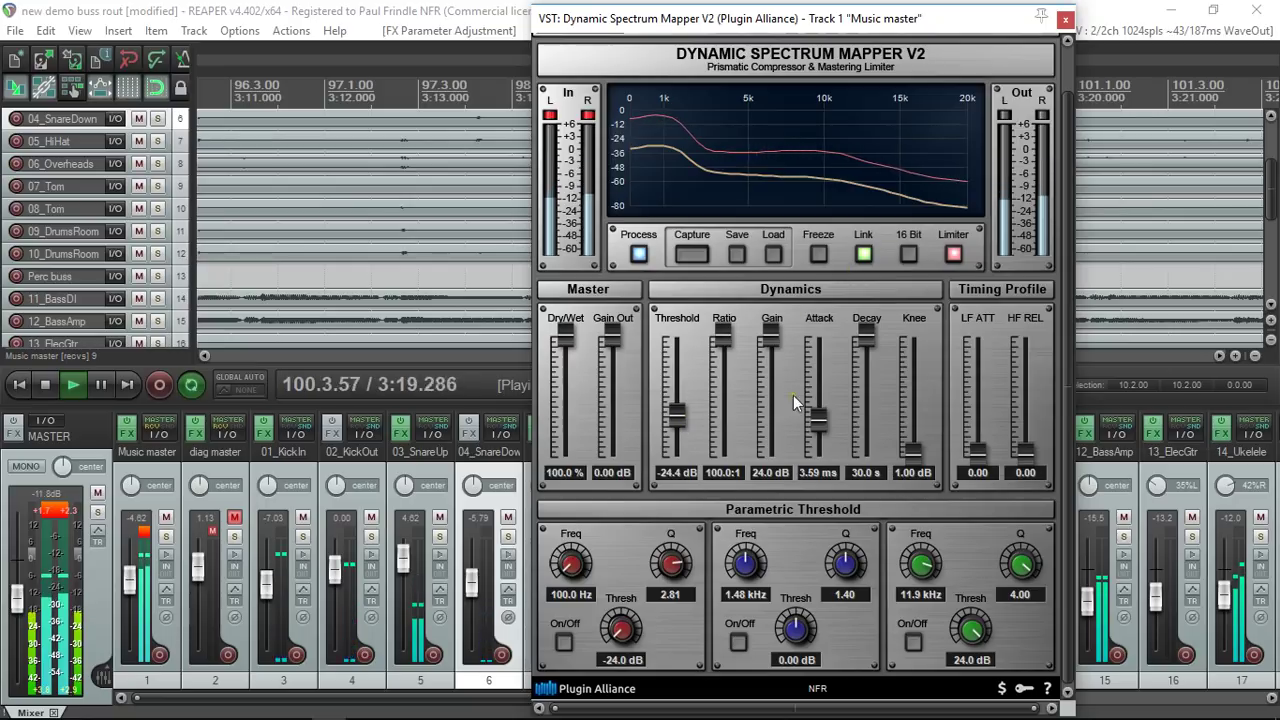
pyautogui.click(954, 254)
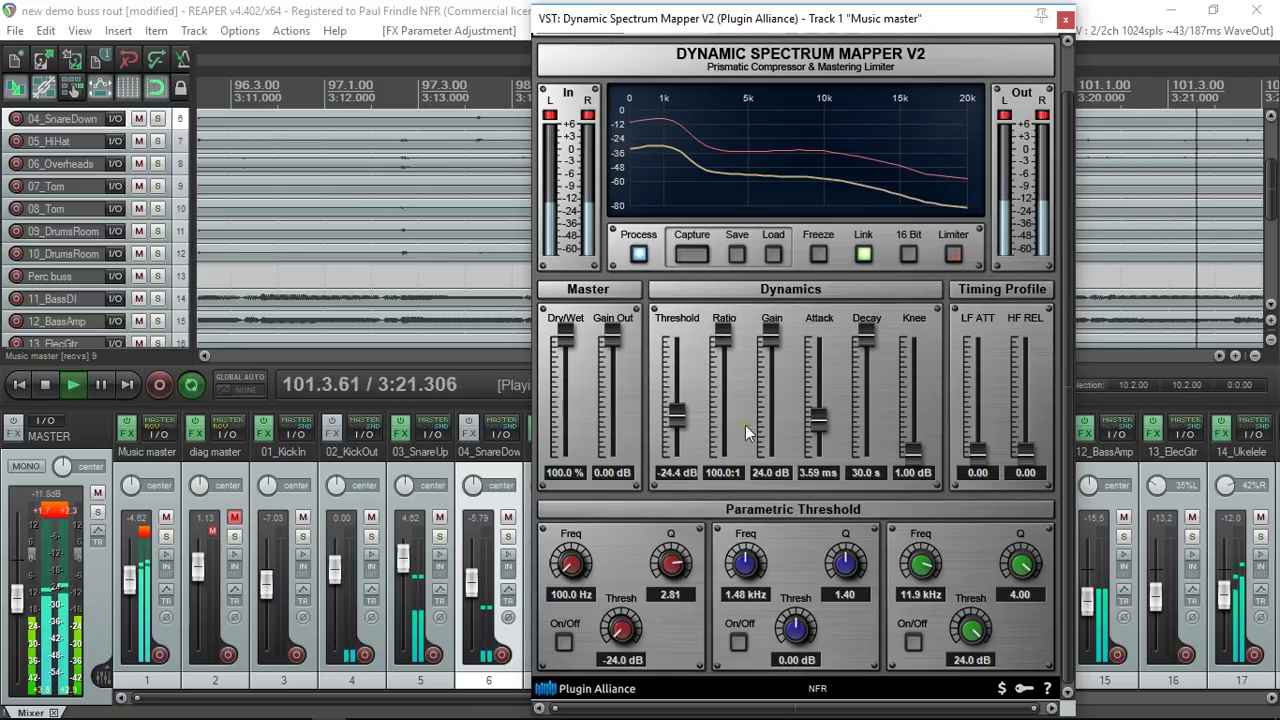
pyautogui.moveTo(672, 417)
pyautogui.mouseDown()
pyautogui.moveTo(672, 398)
pyautogui.moveTo(675, 409)
pyautogui.mouseUp()
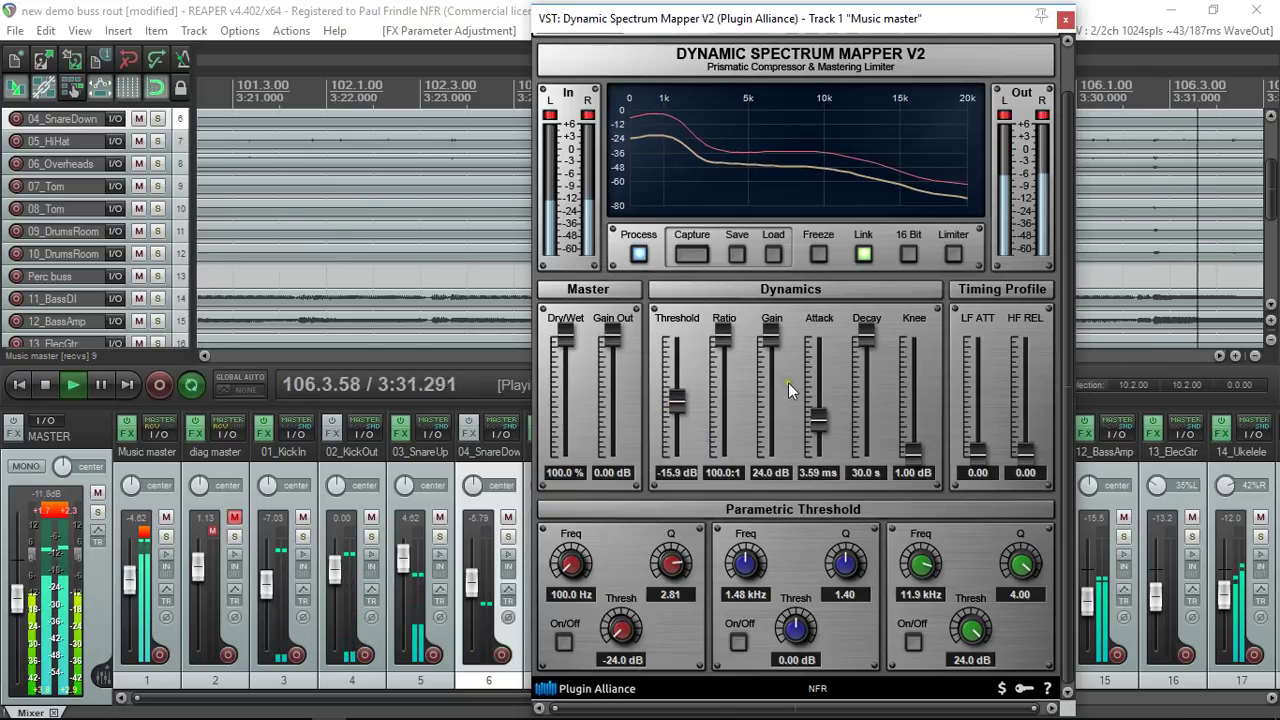
# - With the limiter engaged, lower the threshold to -23.3 dB, then switch the limiter off
pyautogui.click(954, 256)
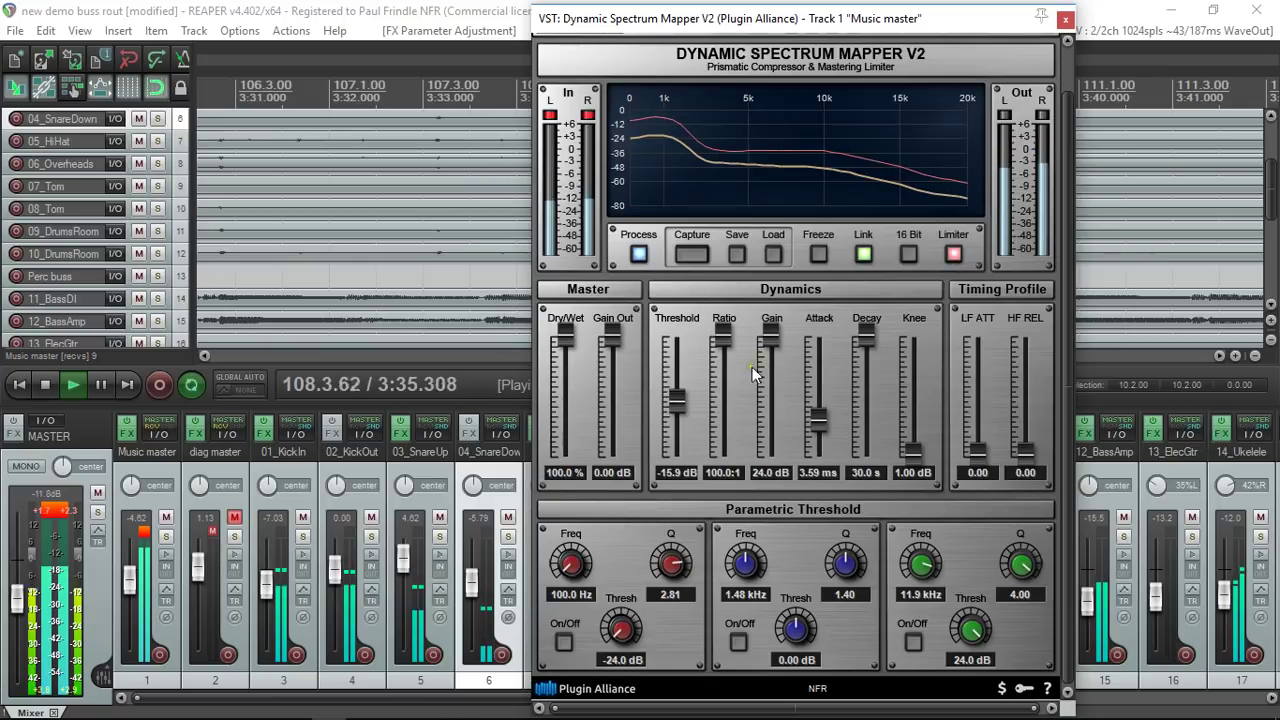
pyautogui.scroll(-2, 676, 415)
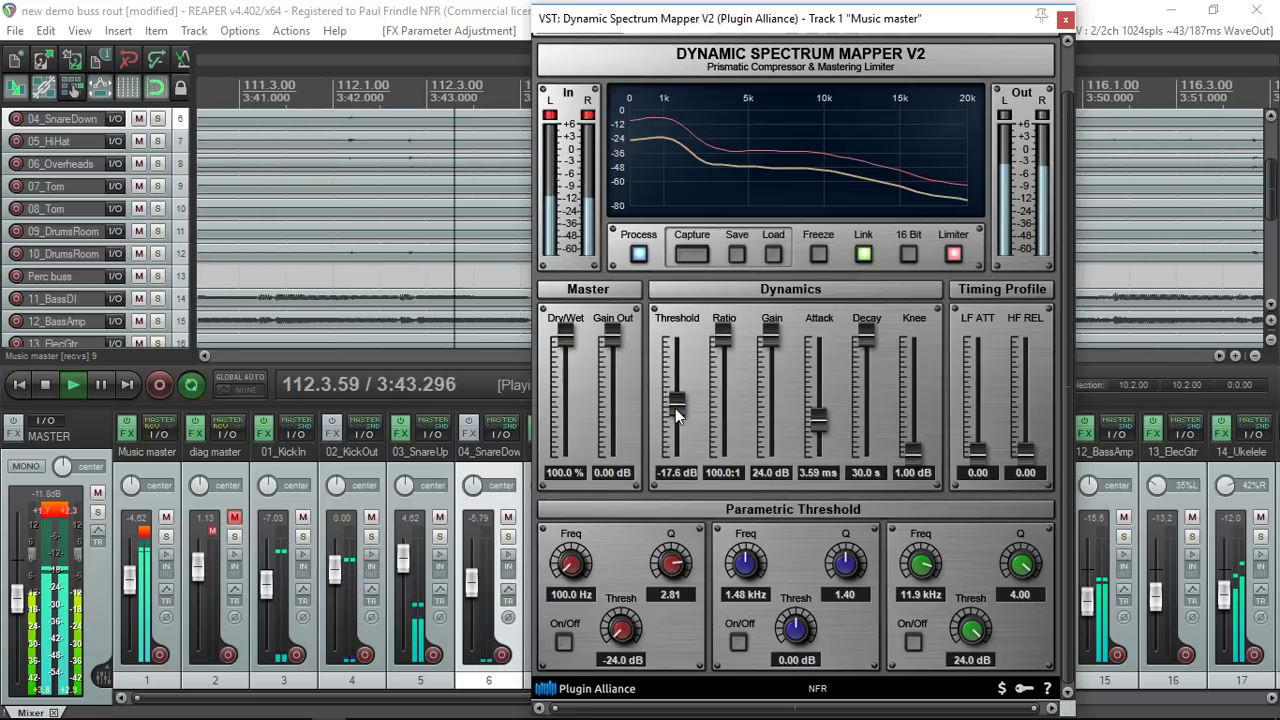
pyautogui.scroll(-5, 676, 412)
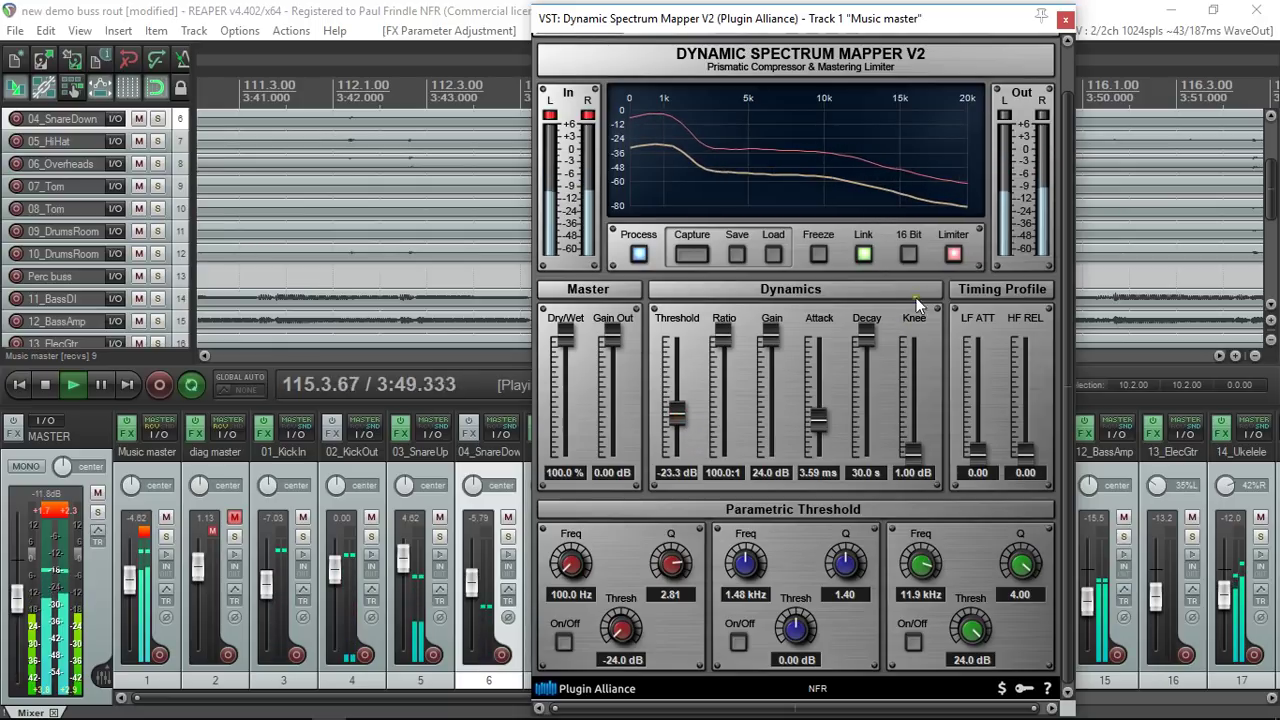
pyautogui.click(953, 253)
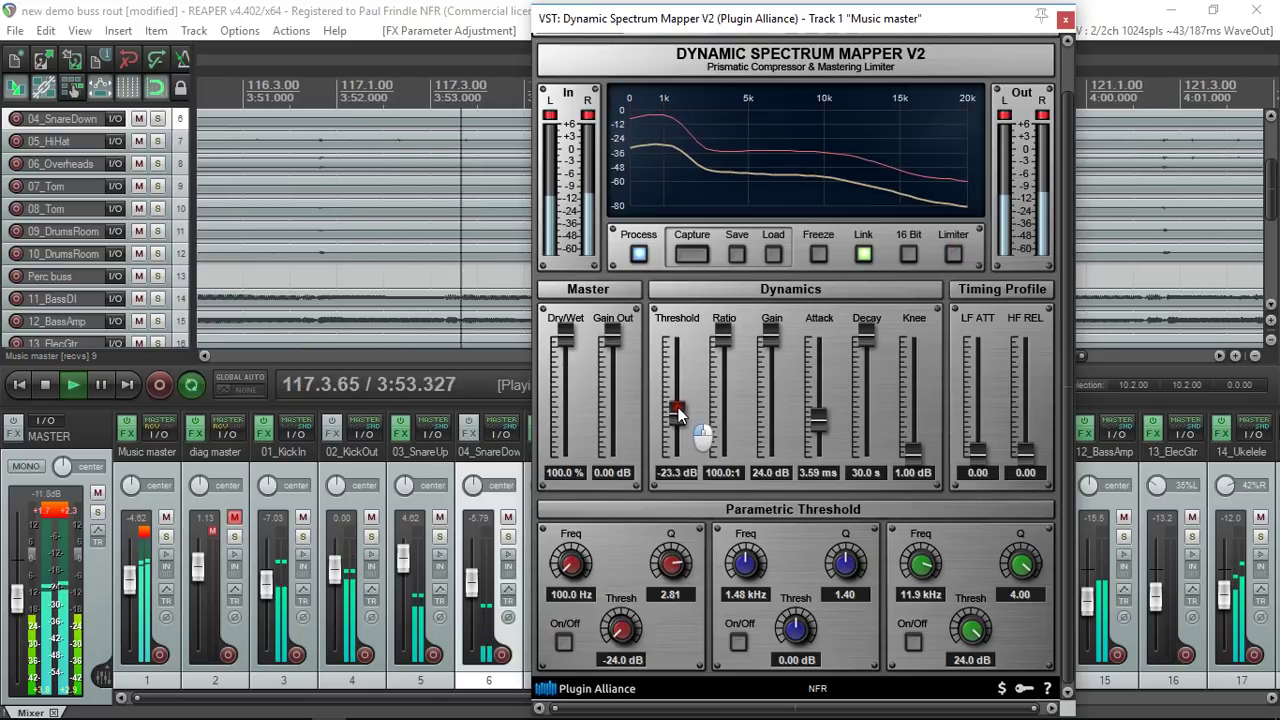
# - Restart near the song's start, freeze then release the spectrum, and scroll the mixer to tracks 20–22
pyautogui.click(456, 357)
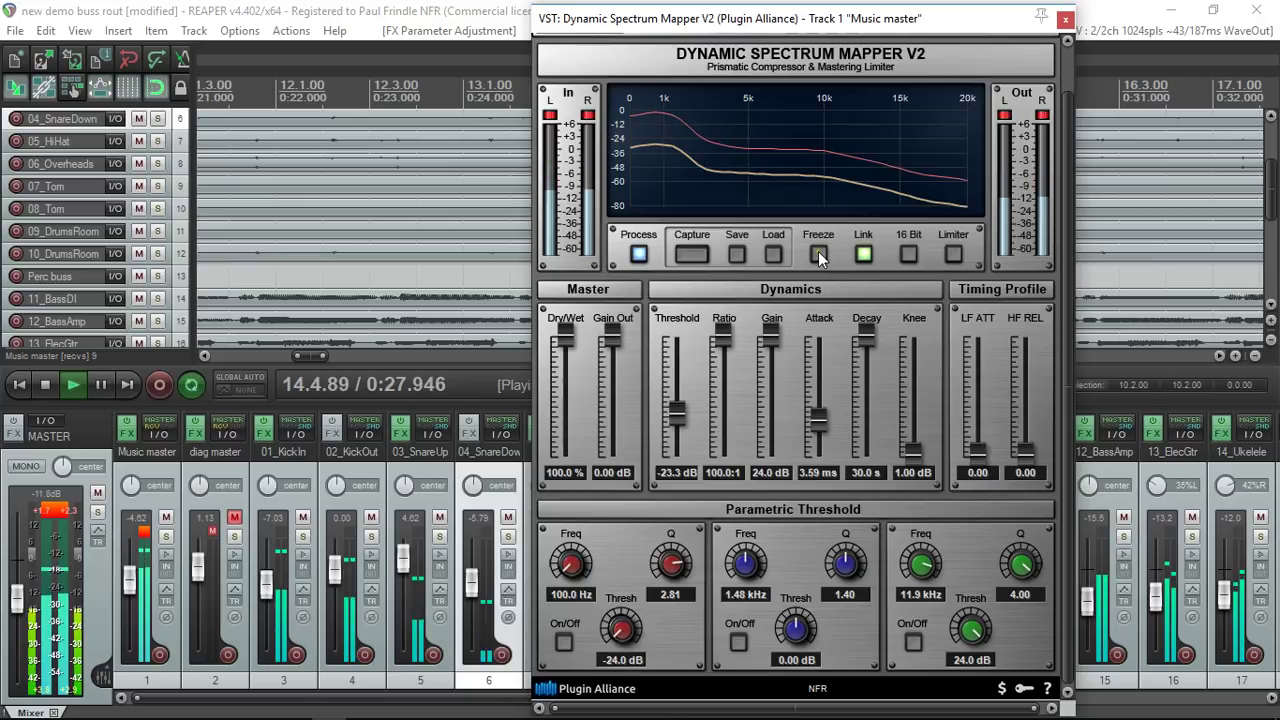
pyautogui.click(818, 254)
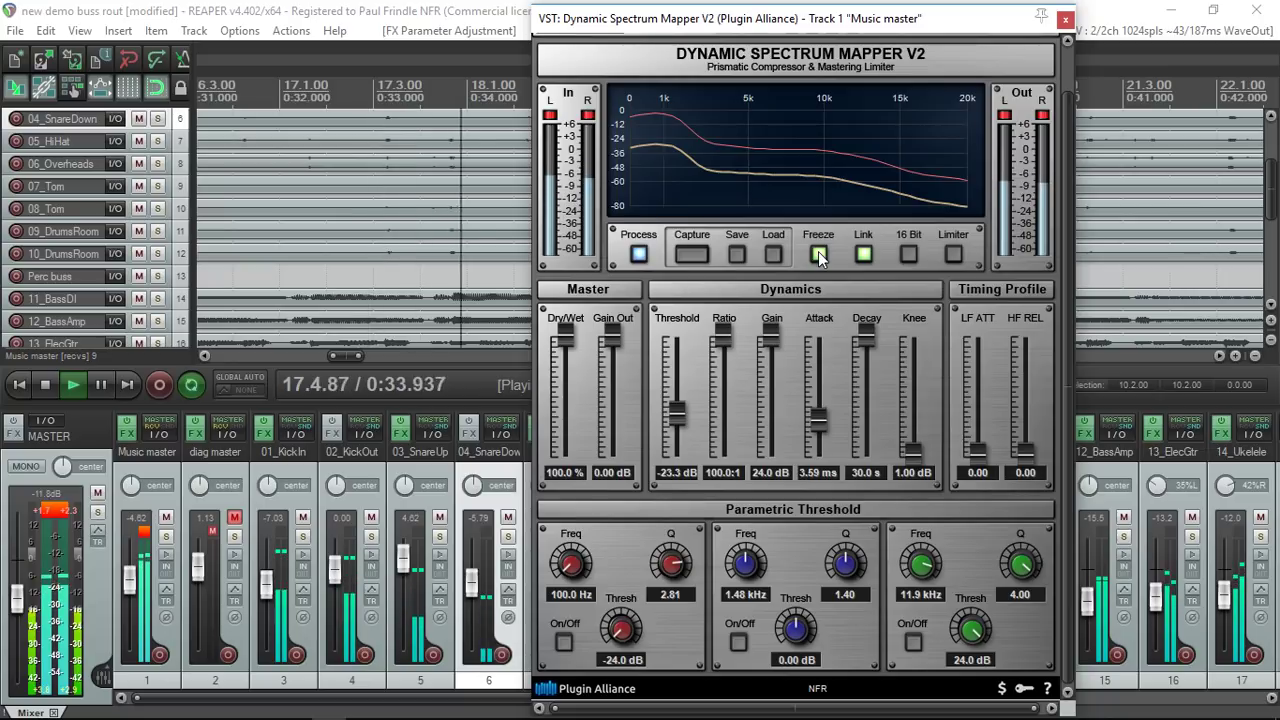
pyautogui.click(639, 254)
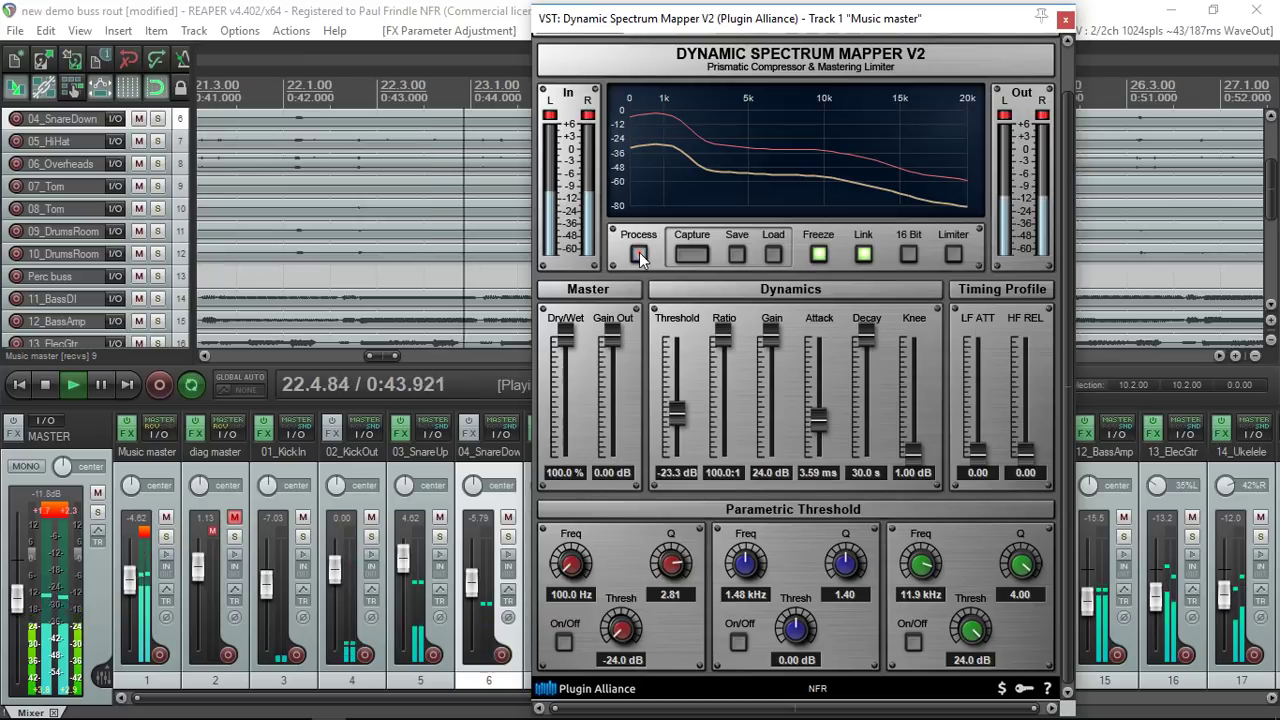
pyautogui.click(818, 255)
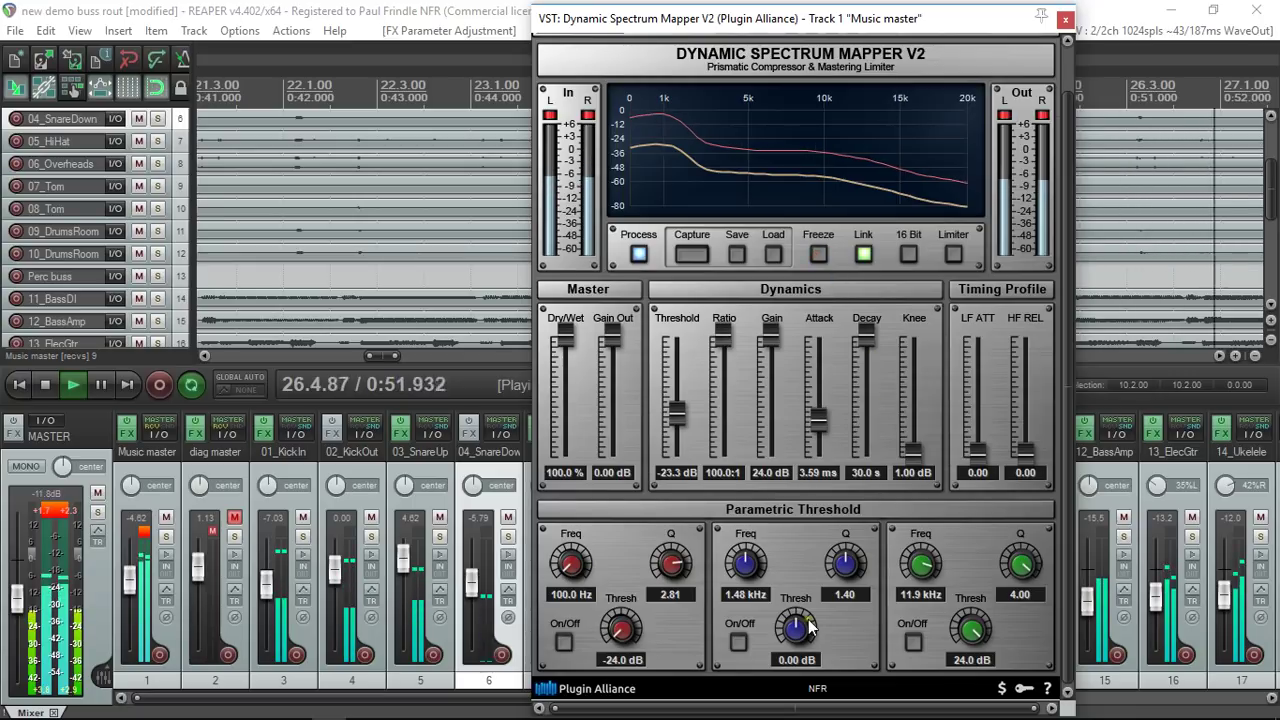
pyautogui.click(413, 698)
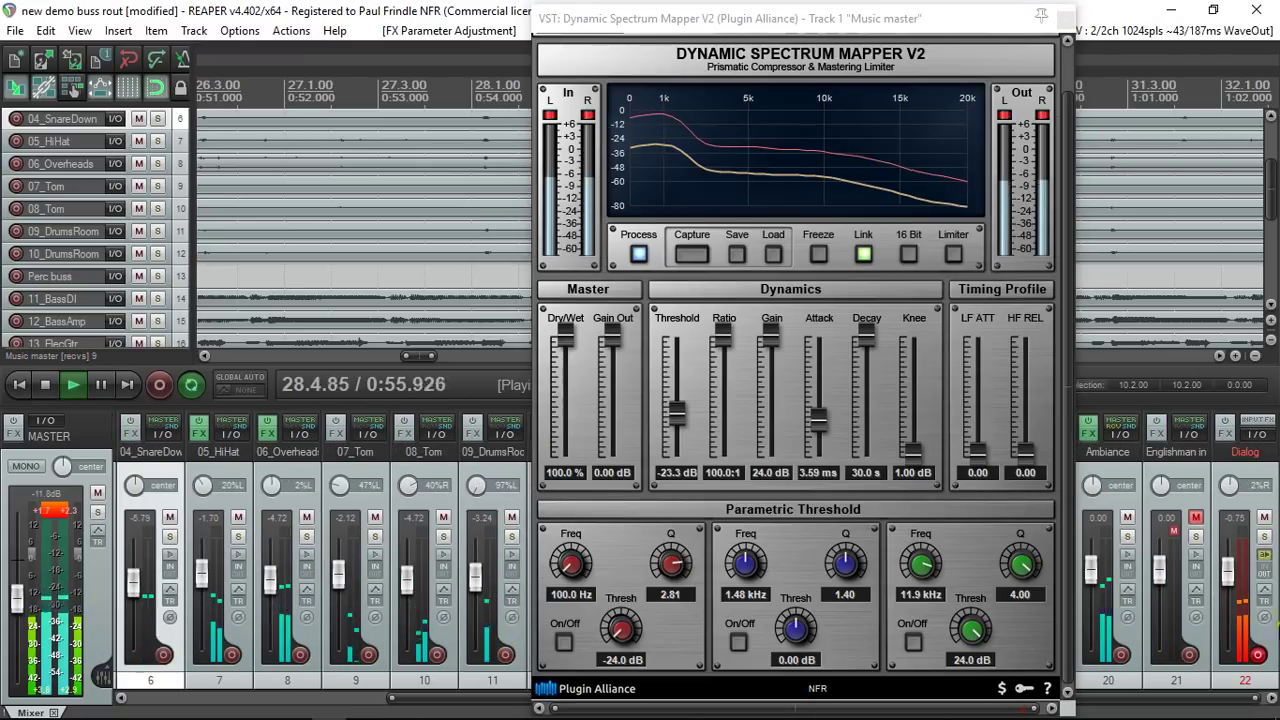
# - Solo track 21 (Englishman in NY), capture its spectrum briefly, then unsolo it
pyautogui.click(1195, 540)
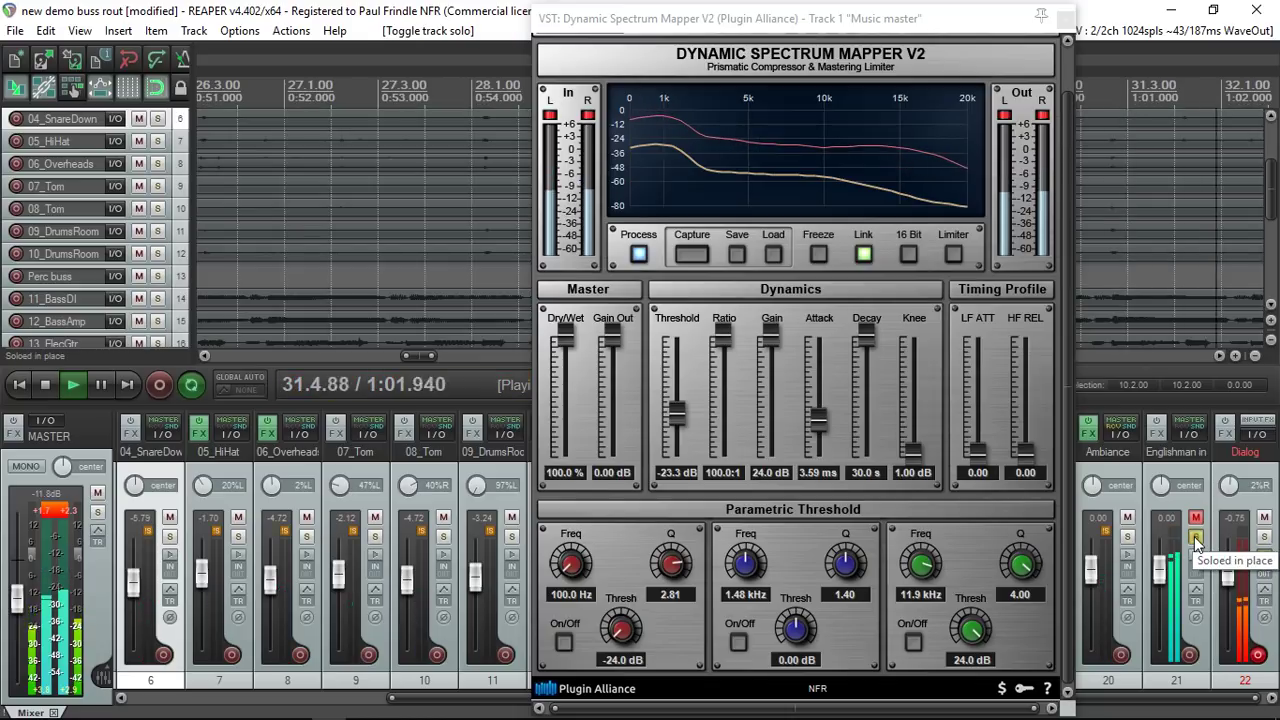
pyautogui.click(692, 255)
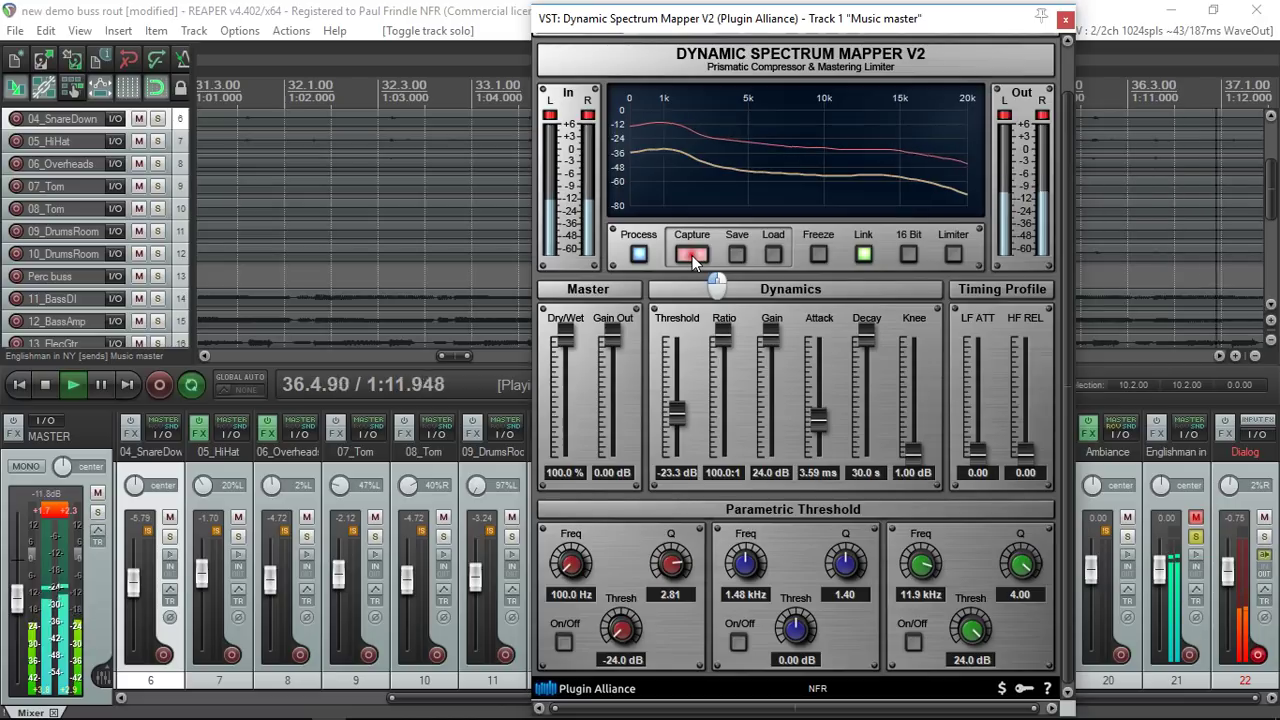
pyautogui.click(692, 255)
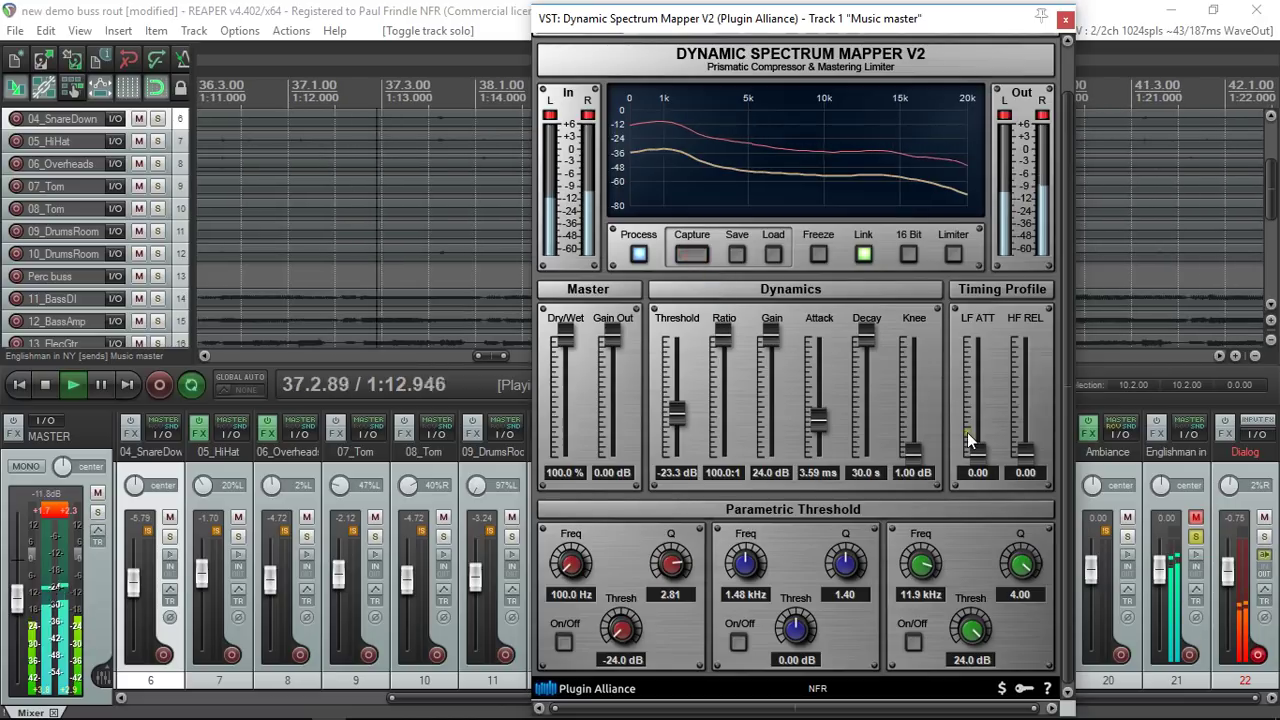
pyautogui.click(1195, 537)
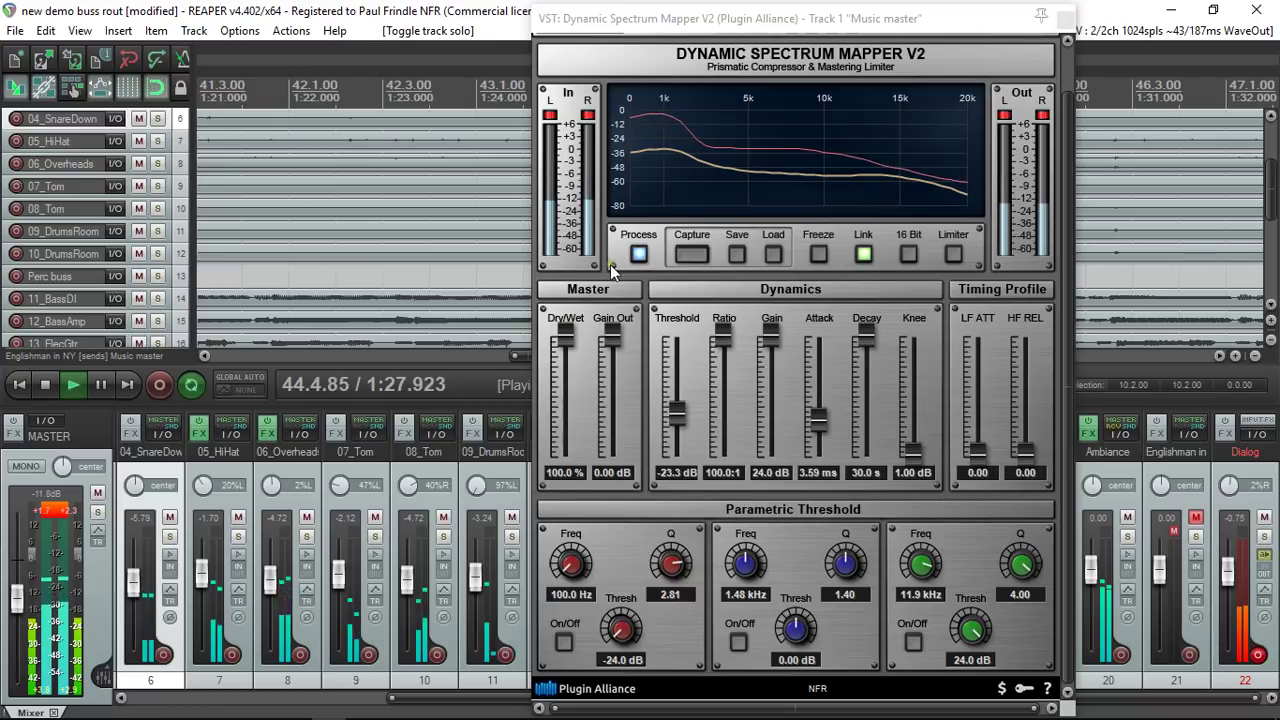
# - Toggle Process, reset 05_HiHat and 04_SnareDown to 0 dB, drop 05_HiHat to about -3.68 dB
pyautogui.click(639, 254)
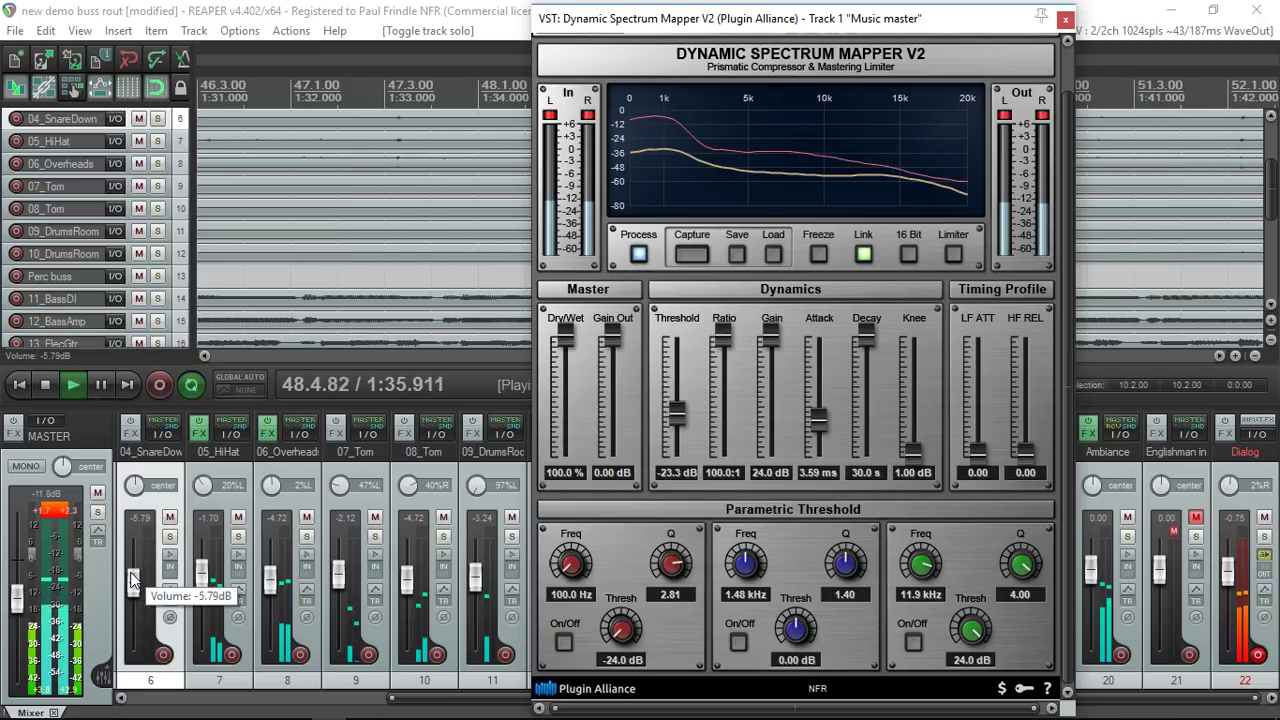
pyautogui.doubleClick(205, 578)
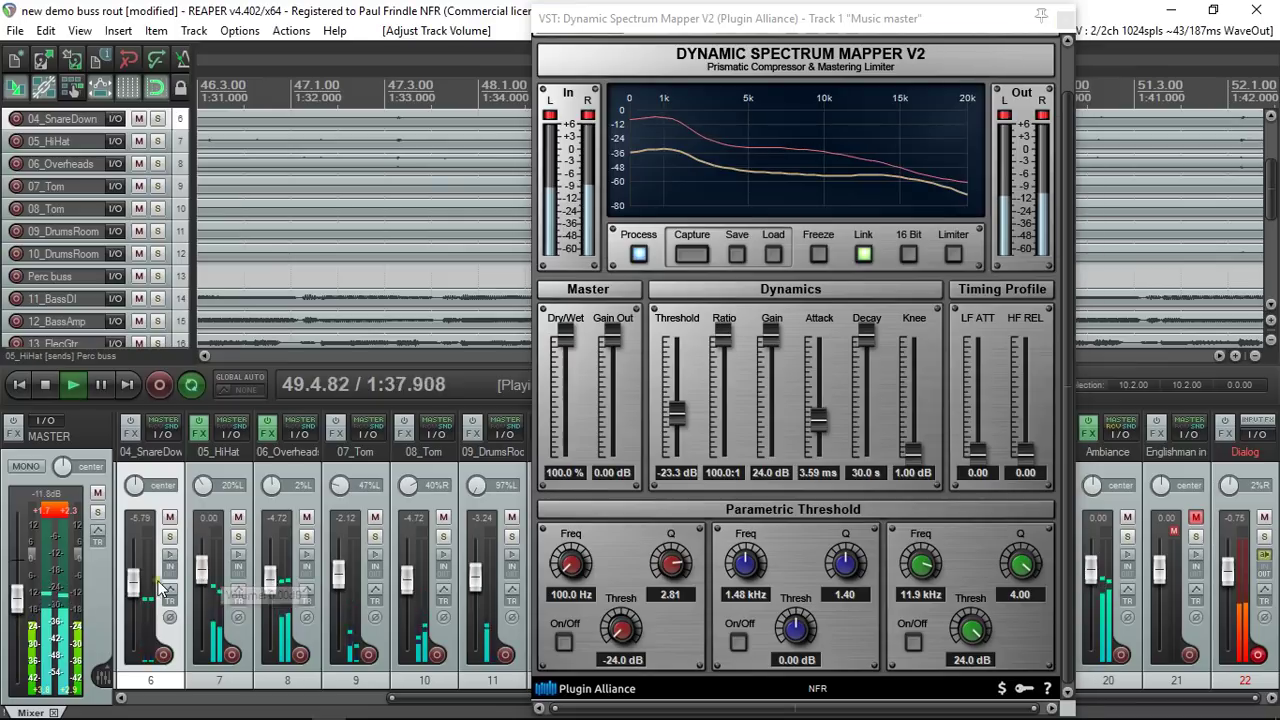
pyautogui.doubleClick(134, 578)
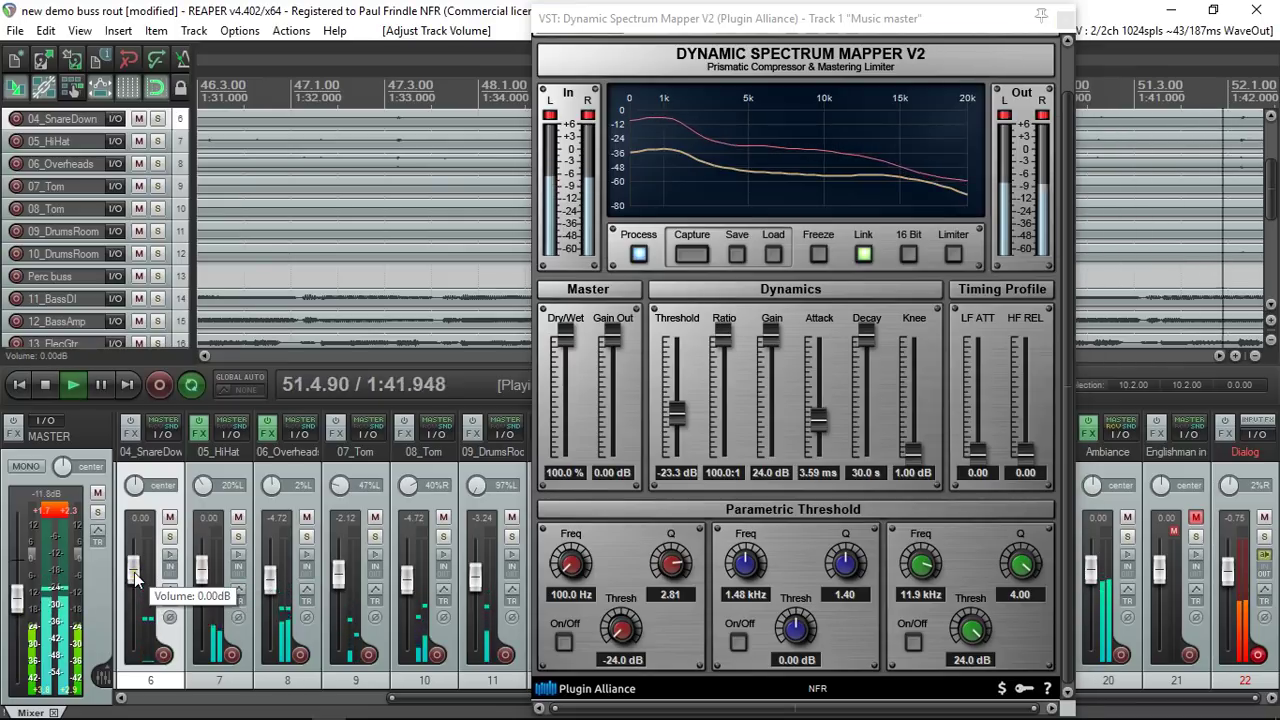
pyautogui.moveTo(197, 573); pyautogui.dragTo(198, 580)
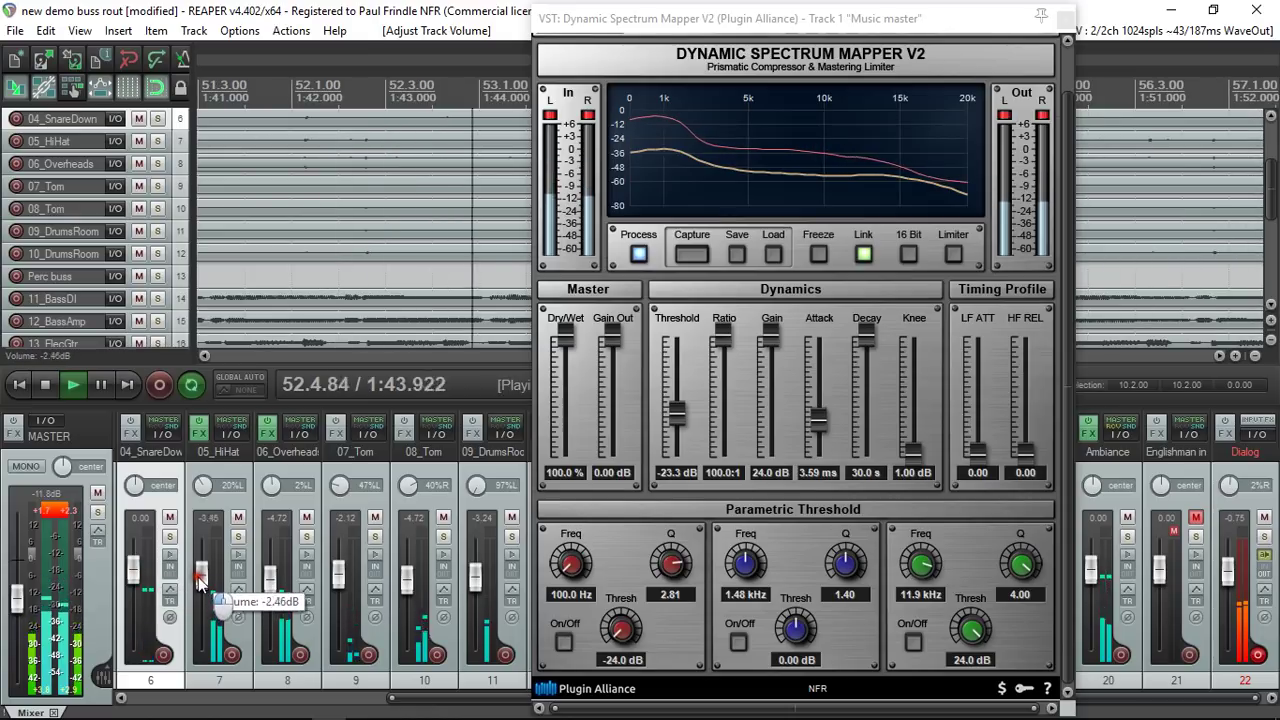
pyautogui.moveTo(420, 697); pyautogui.dragTo(160, 697)
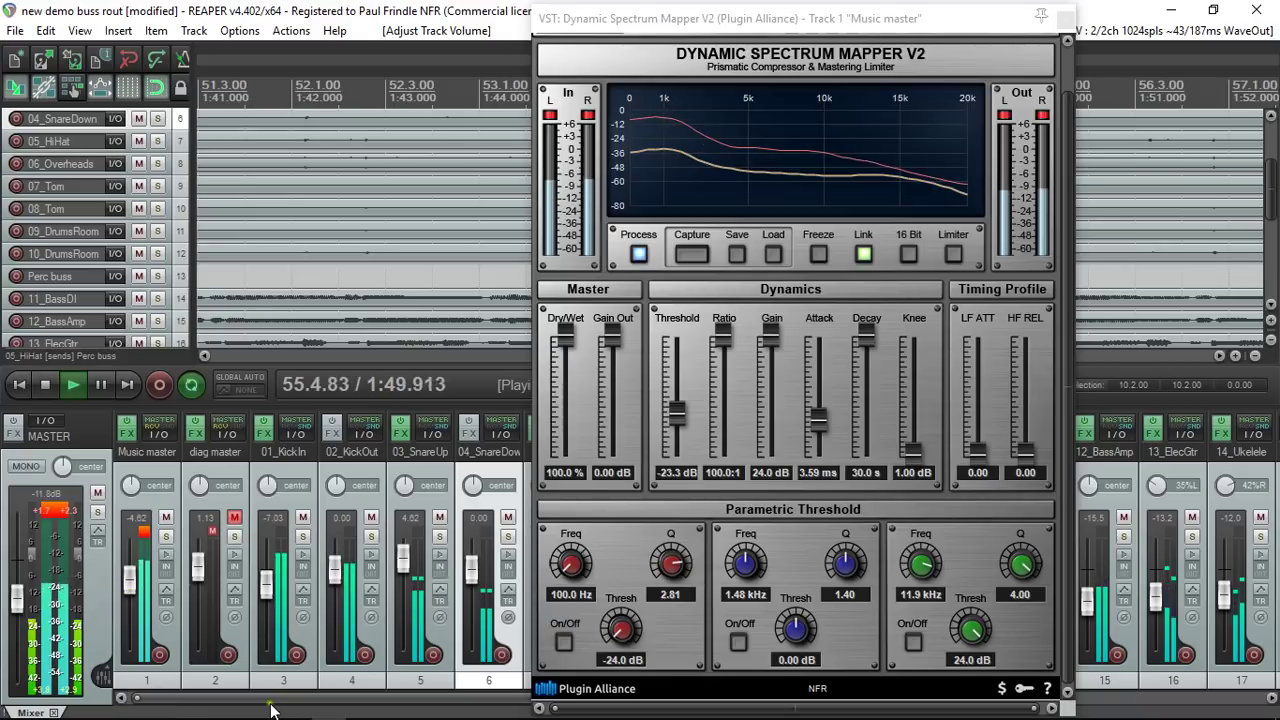
# - Reset the Music master to 0 dB, freeze the captured spectrum as fixed EQ, and compare via Process
pyautogui.doubleClick(130, 578)
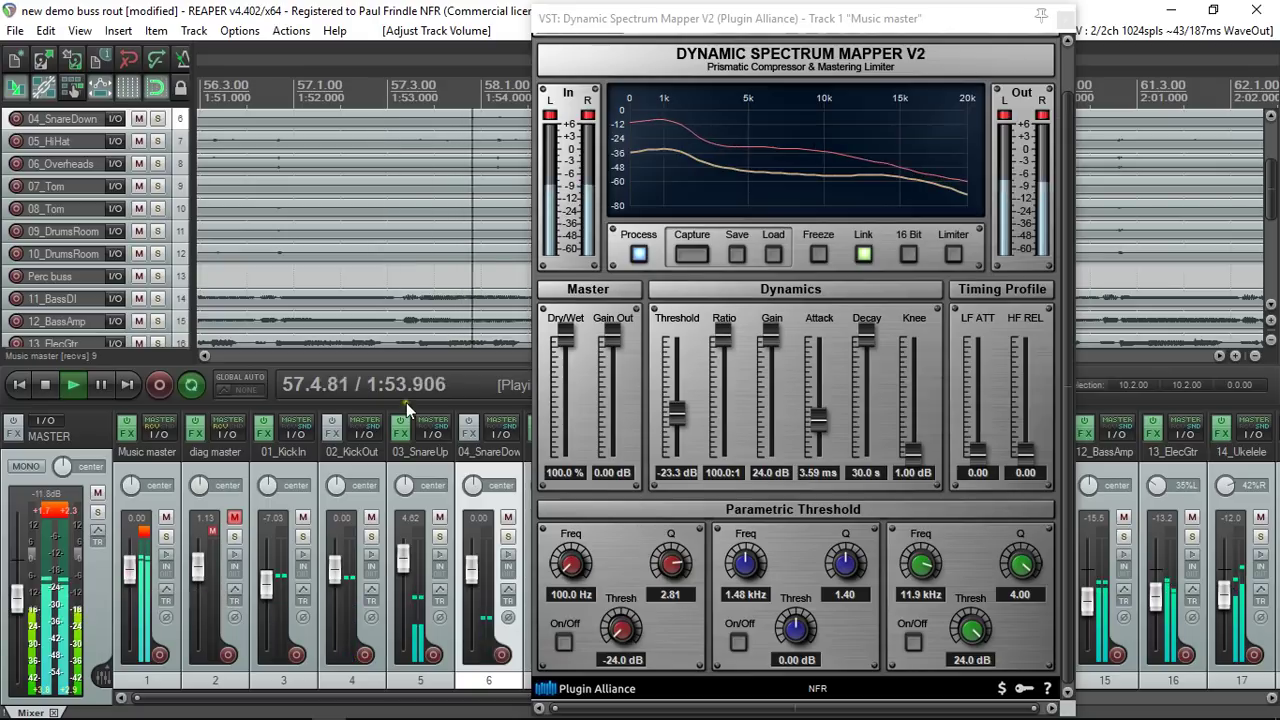
pyautogui.click(639, 255)
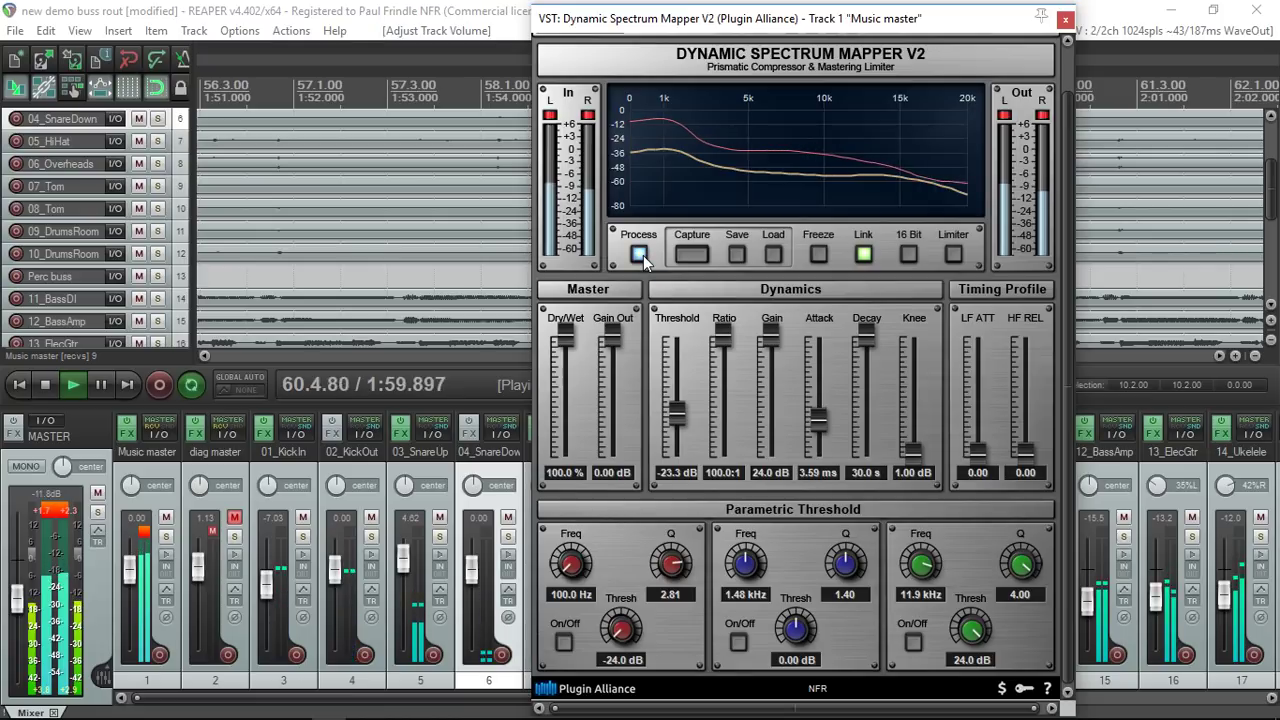
pyautogui.click(819, 254)
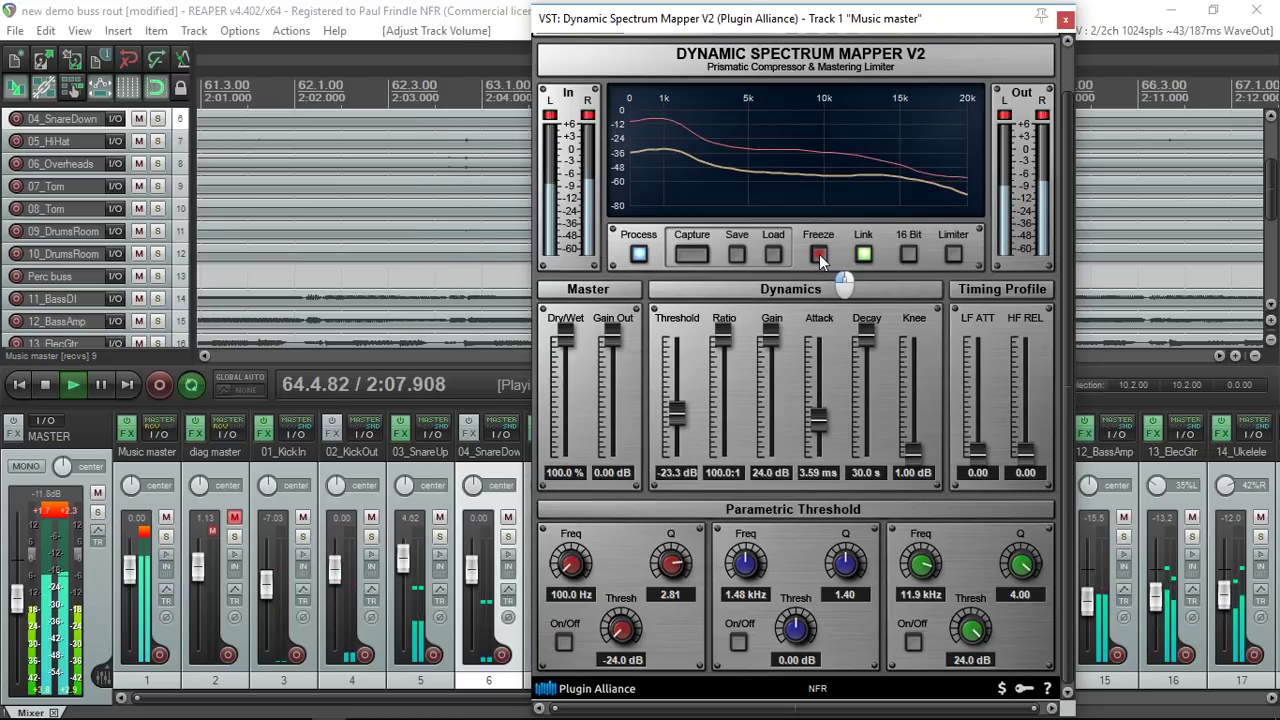
pyautogui.click(819, 254)
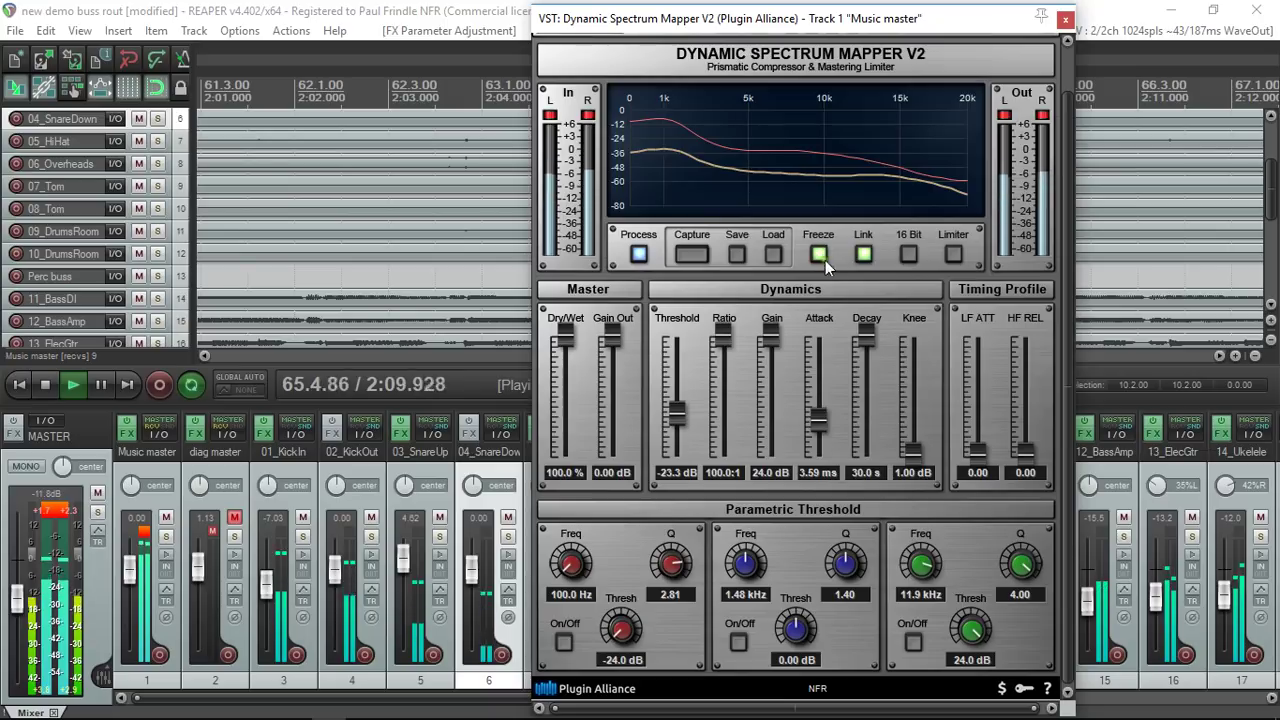
pyautogui.click(638, 254)
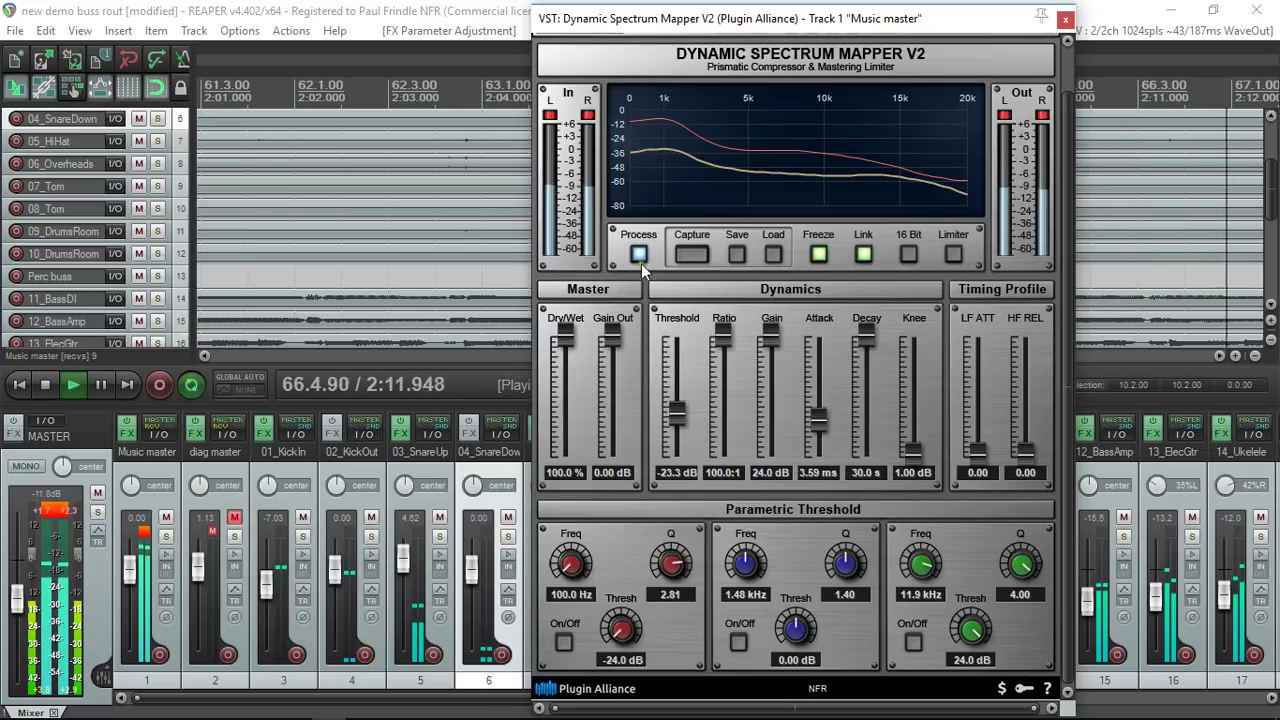
pyautogui.click(638, 254)
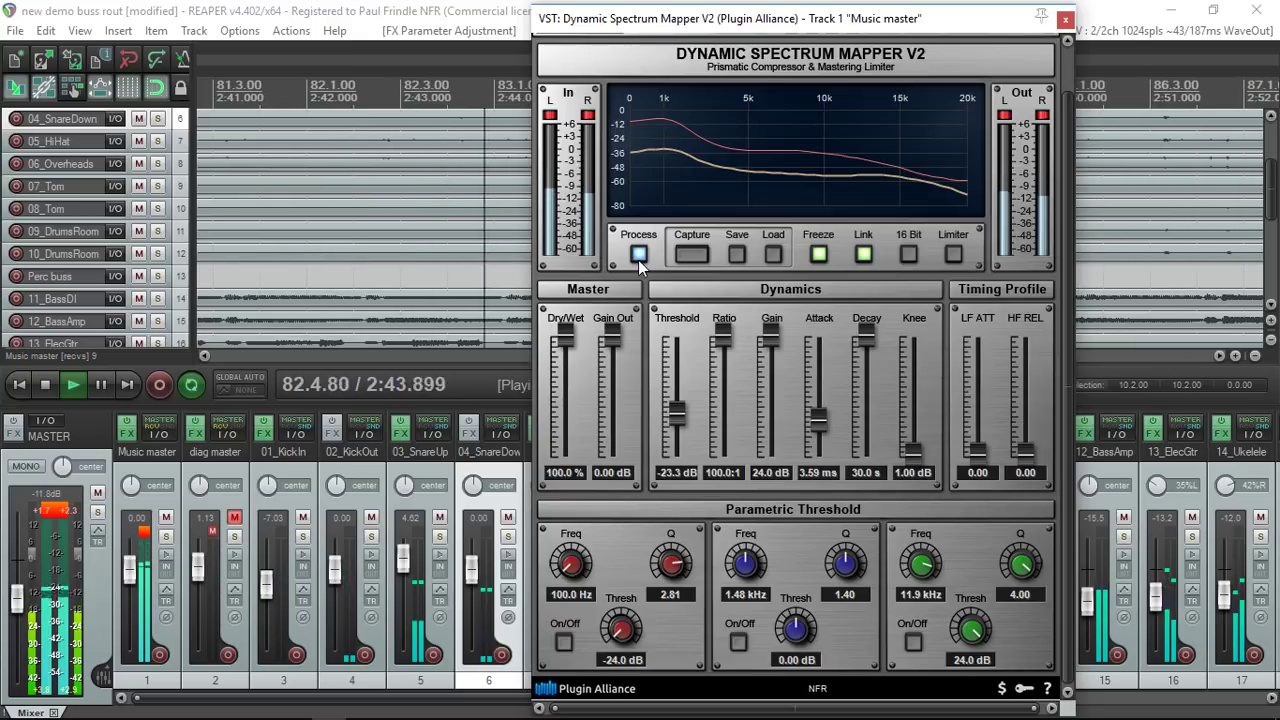
pyautogui.click(817, 256)
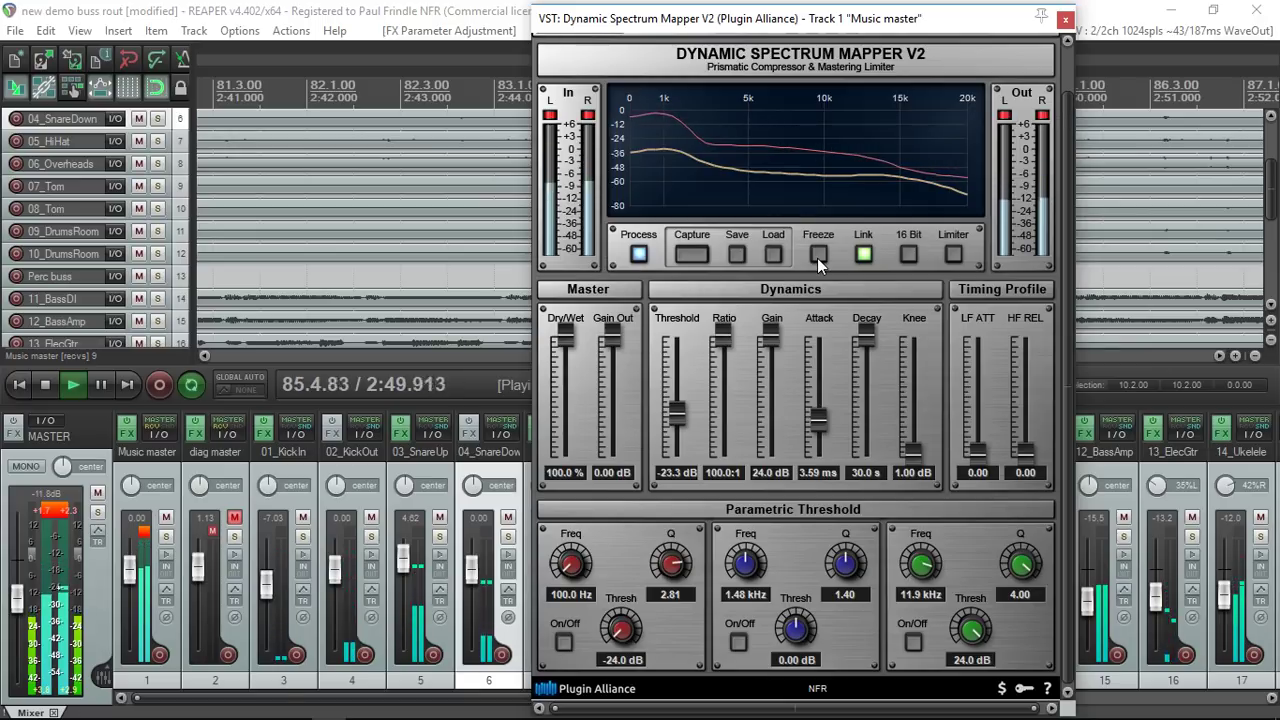
pyautogui.click(817, 256)
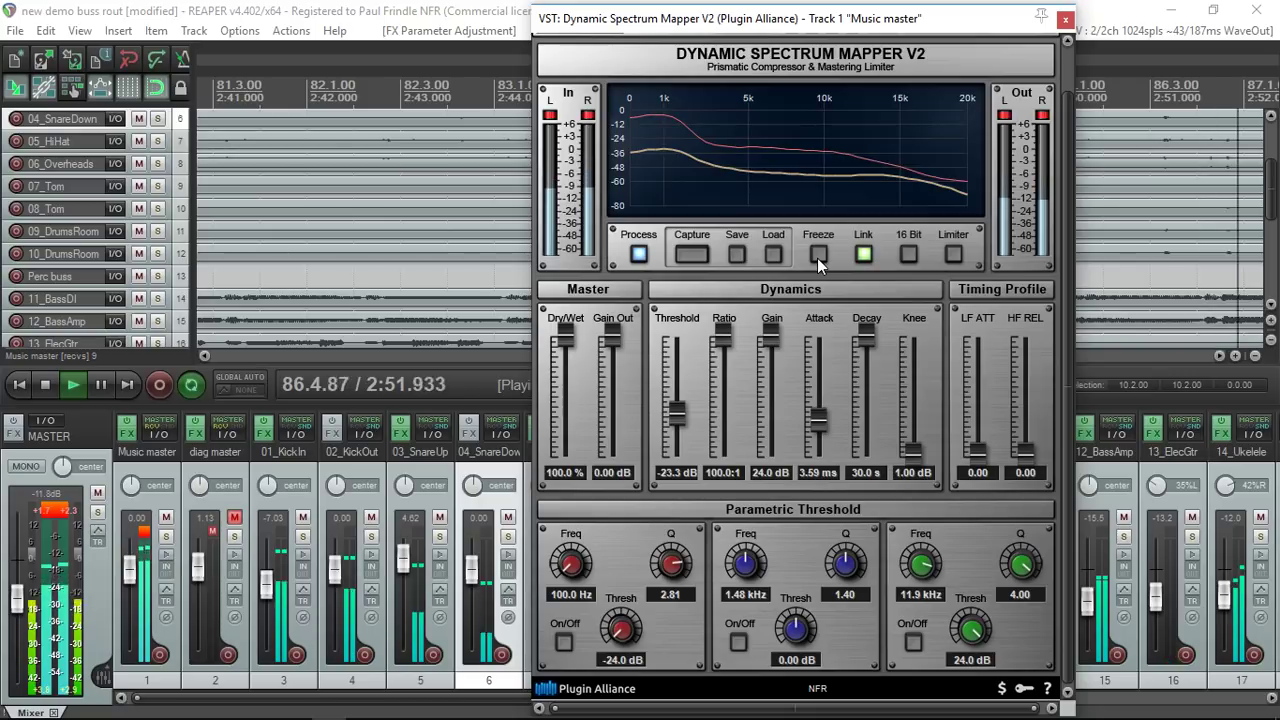
pyautogui.click(640, 254)
pyautogui.click(645, 256)
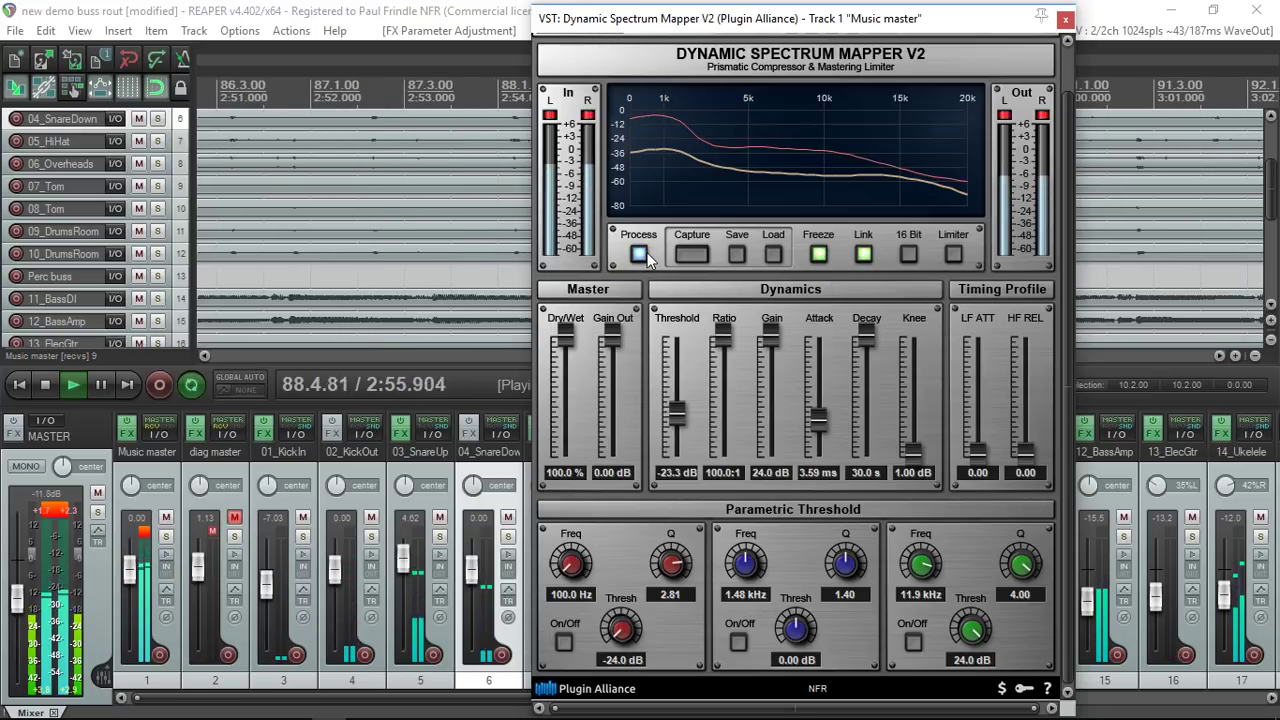